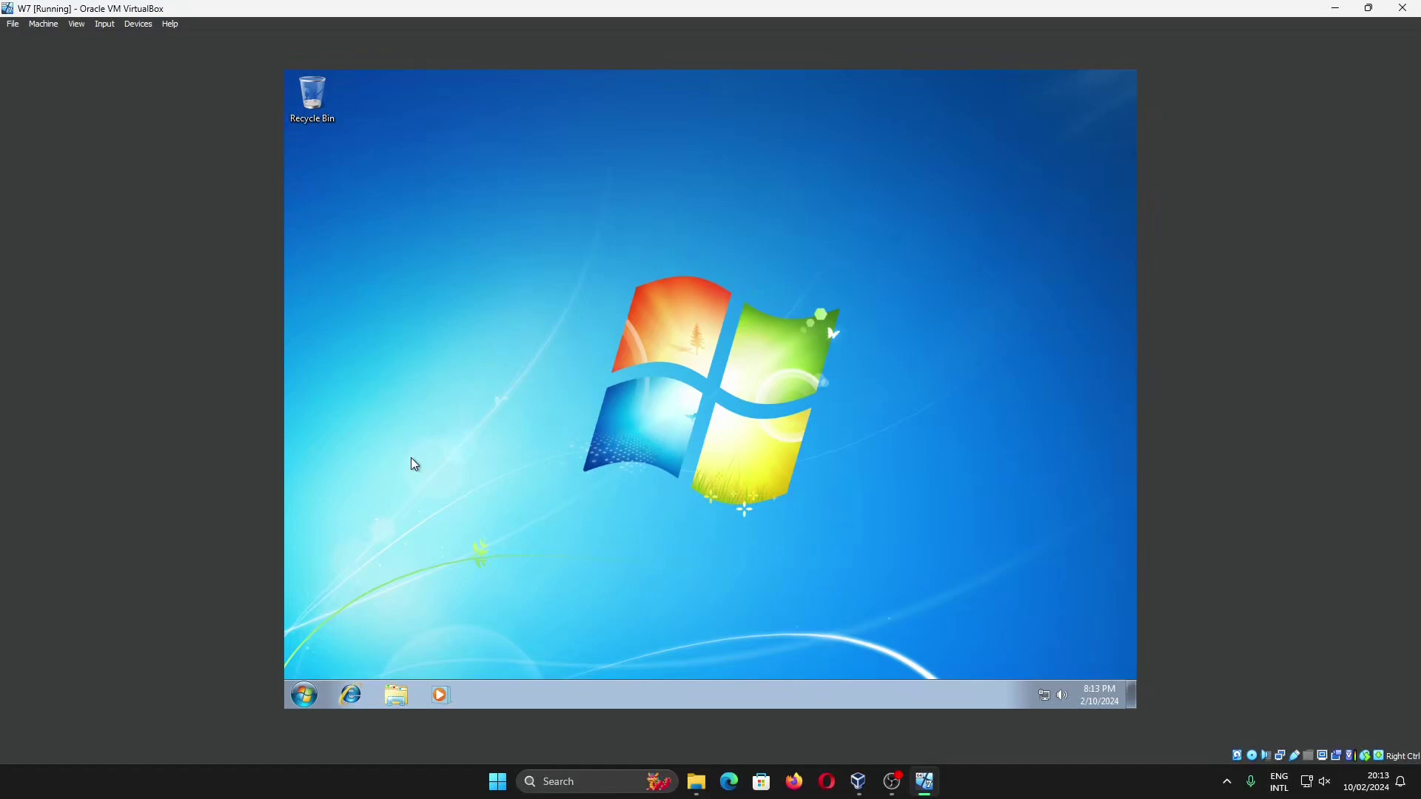
- Launch Internet Explorer, postpone its first-run setup, and try to load google.com
{"action": "left_click", "coordinate": [361, 693]}
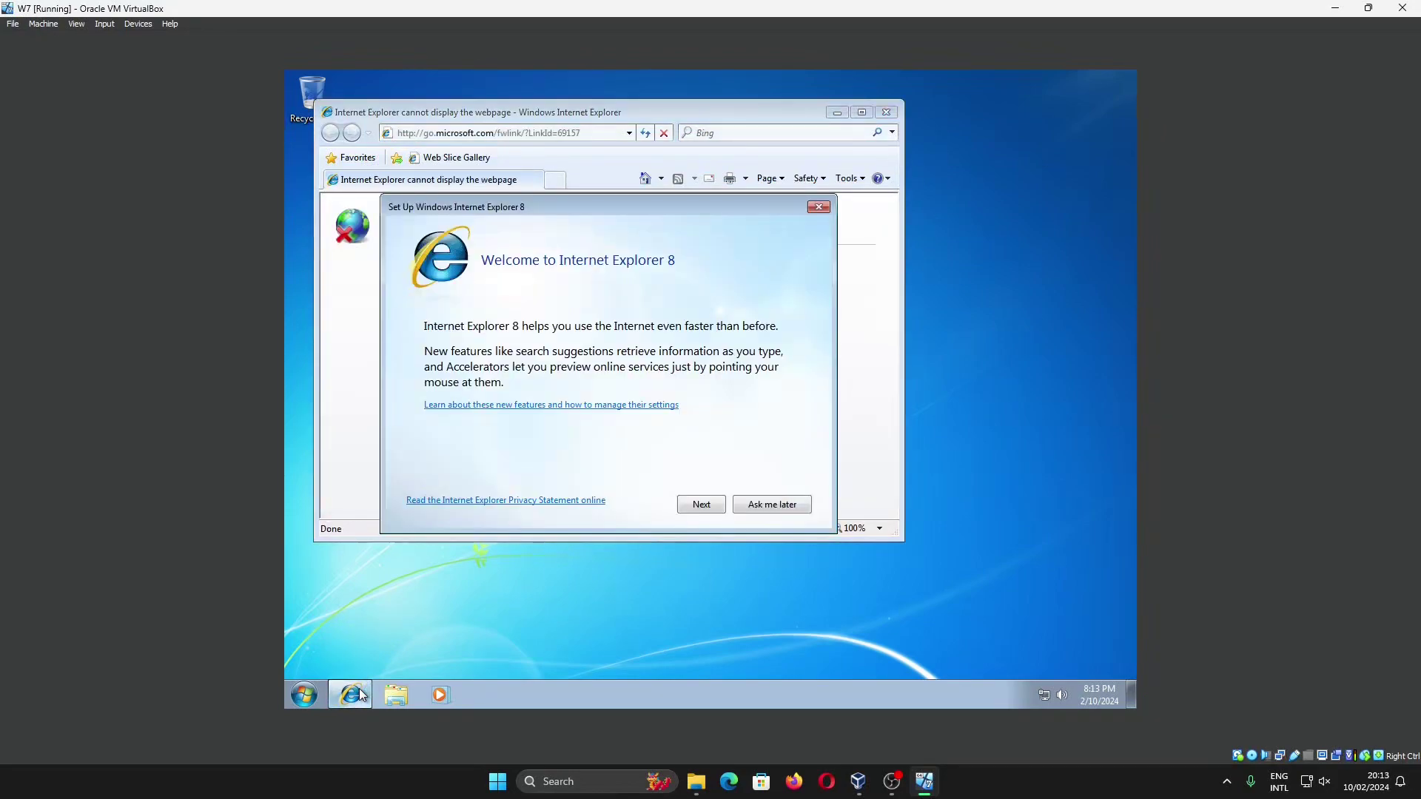
{"action": "left_click", "coordinate": [772, 504]}
{"action": "left_click", "coordinate": [607, 132]}
{"action": "type", "text": "google.com"}
{"action": "key", "text": "Return"}
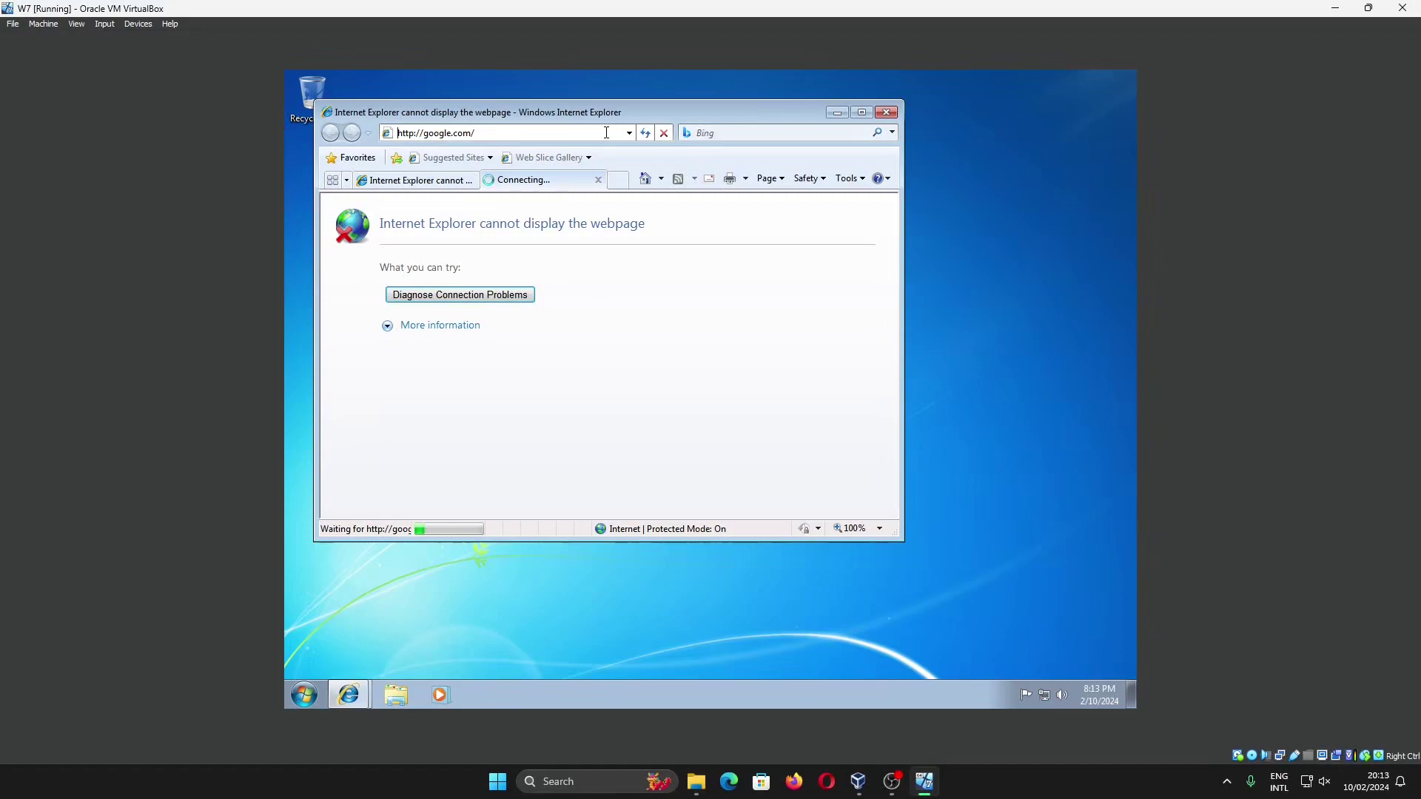
- Load bing.com in the current browser tab and maximize the browser window
{"action": "left_click", "coordinate": [602, 132]}
{"action": "type", "text": "bing.com"}
{"action": "key", "text": "Return"}
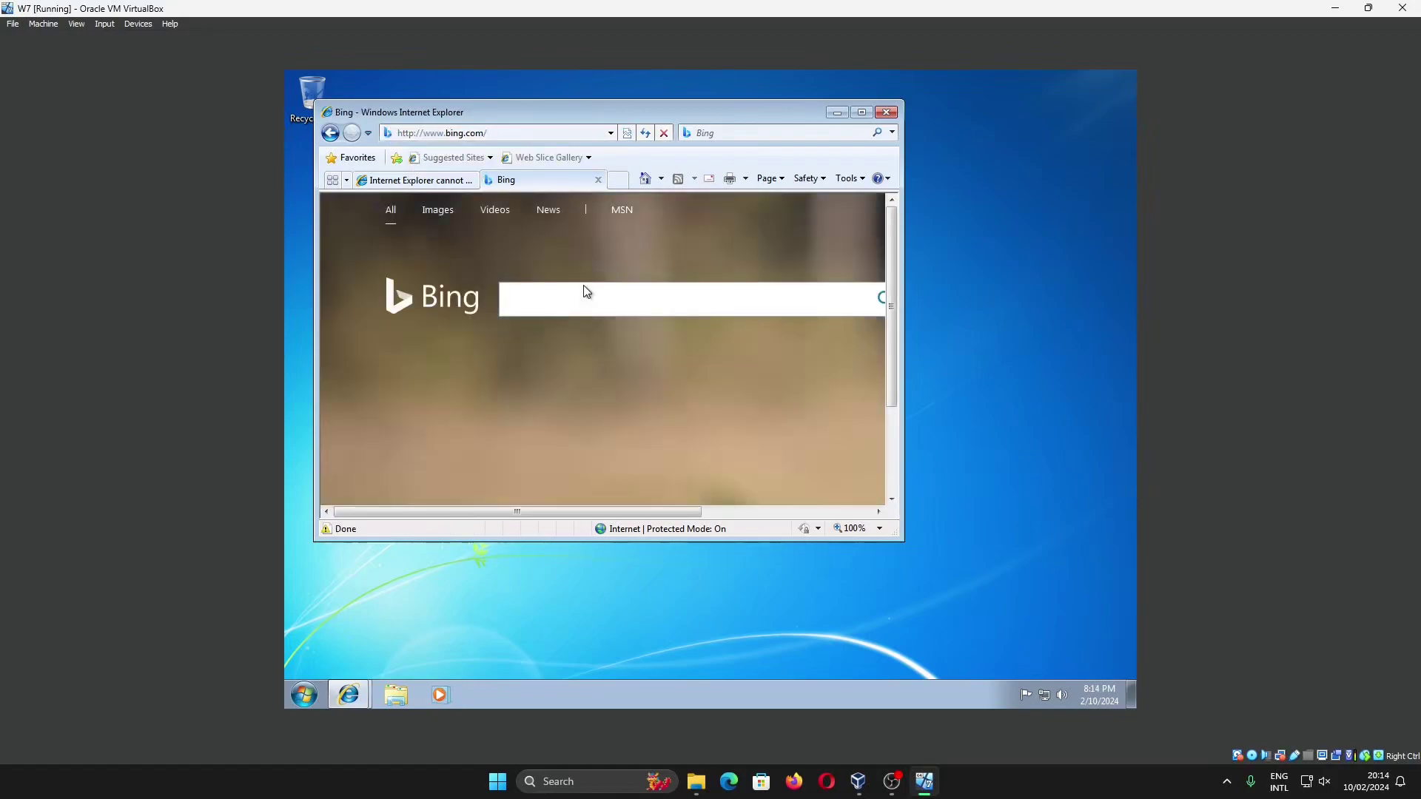
{"action": "left_click", "coordinate": [860, 111]}
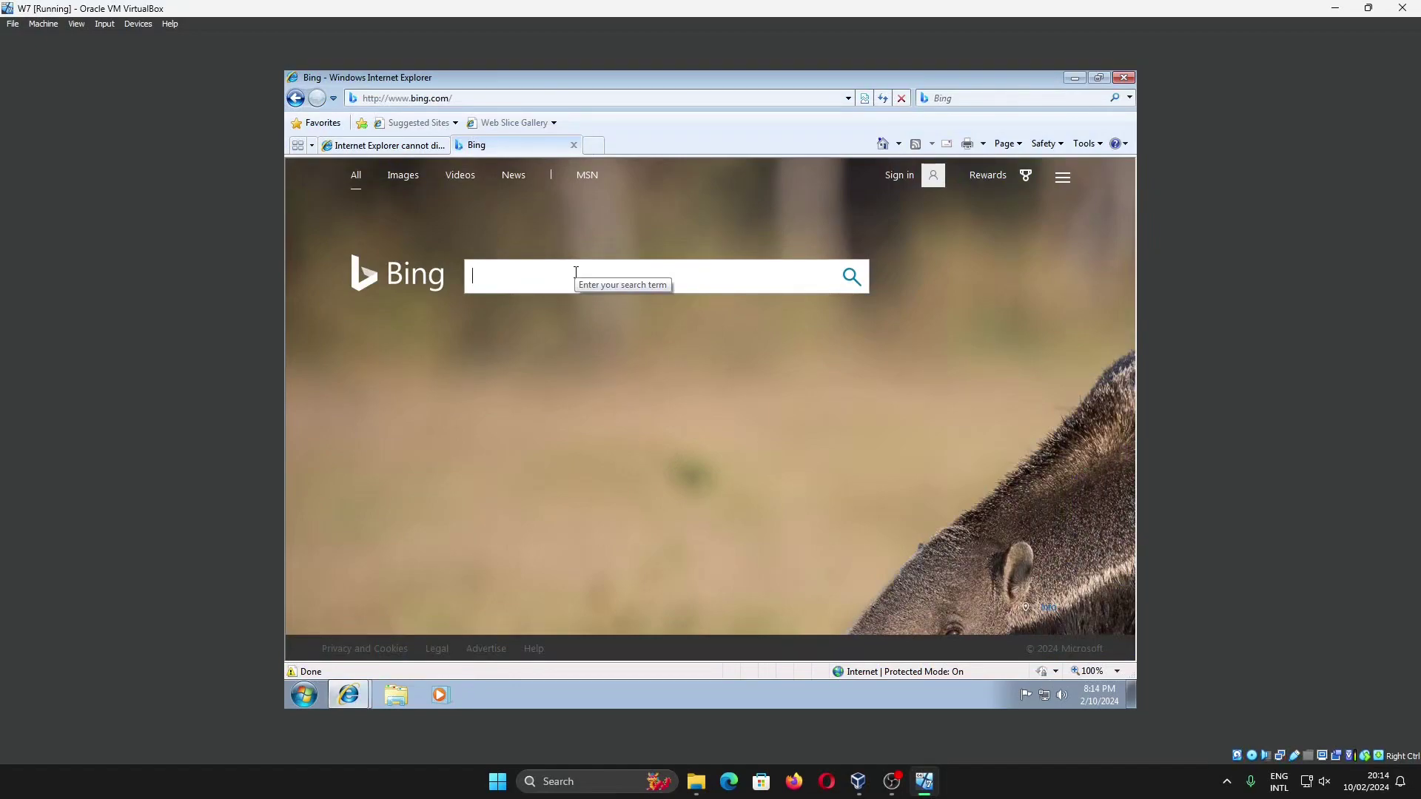
- Search Bing for "firefox download" and open Mozilla's "Get Firefox for desktop" result
{"action": "type", "text": "firefox download"}
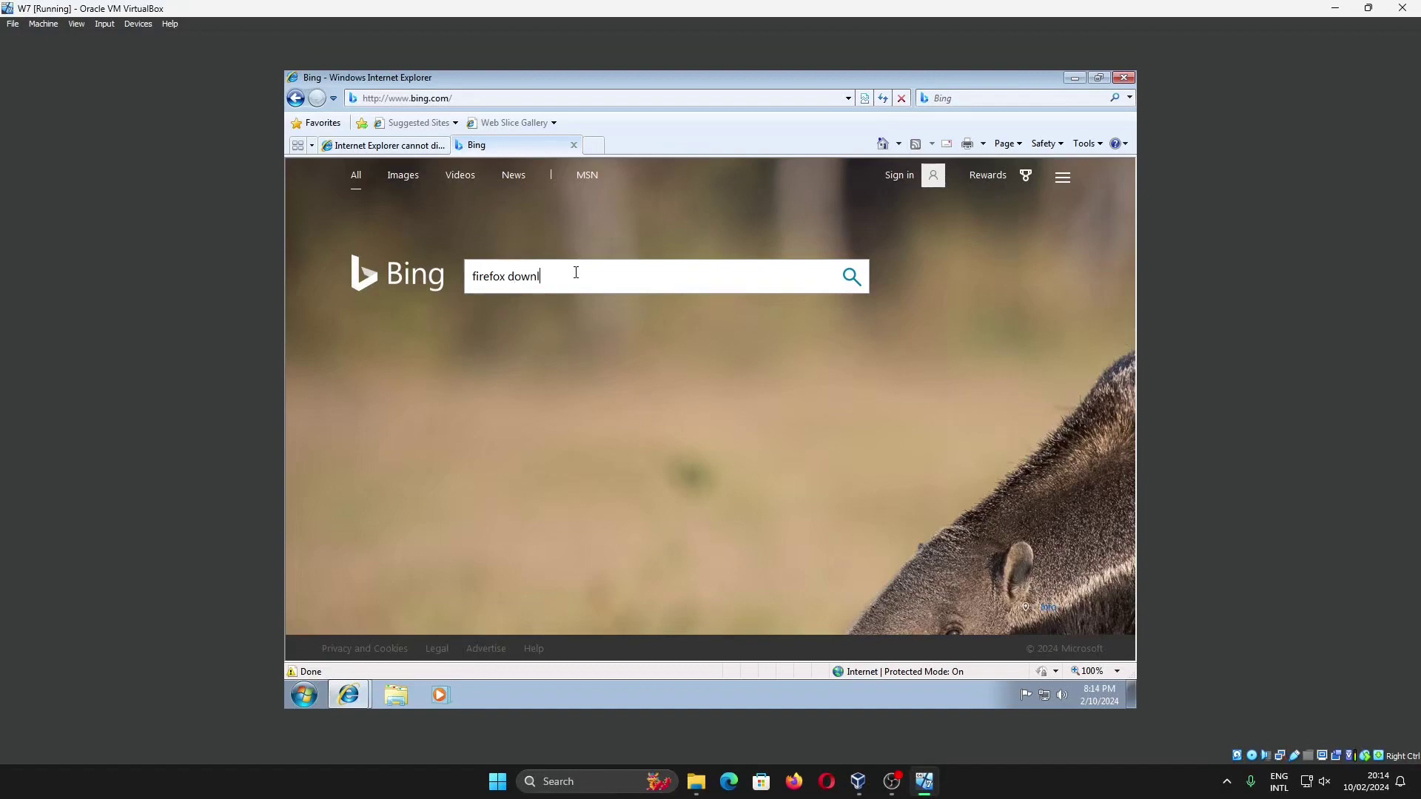
{"action": "key", "text": "Return"}
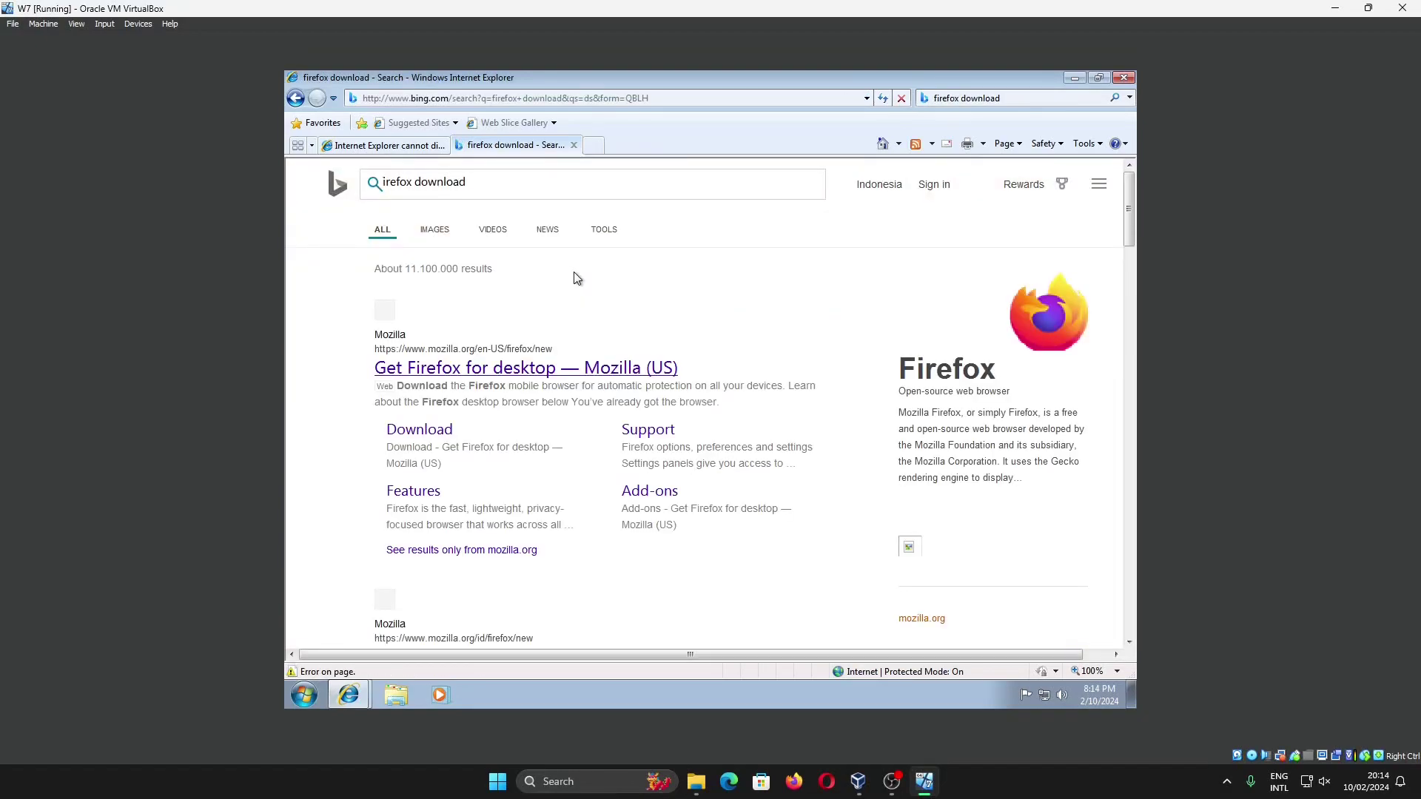
{"action": "left_click", "coordinate": [447, 432]}
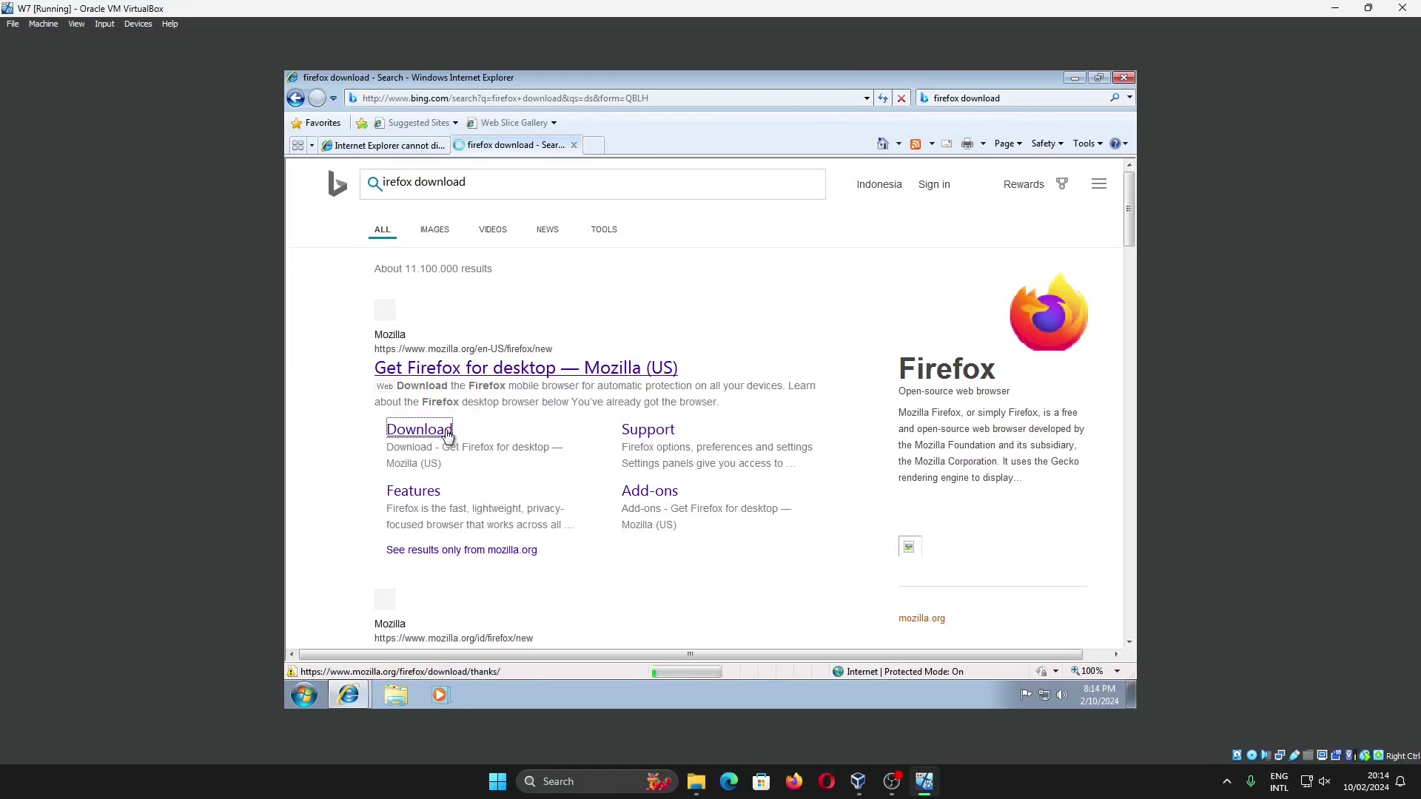
{"action": "left_click", "coordinate": [524, 376]}
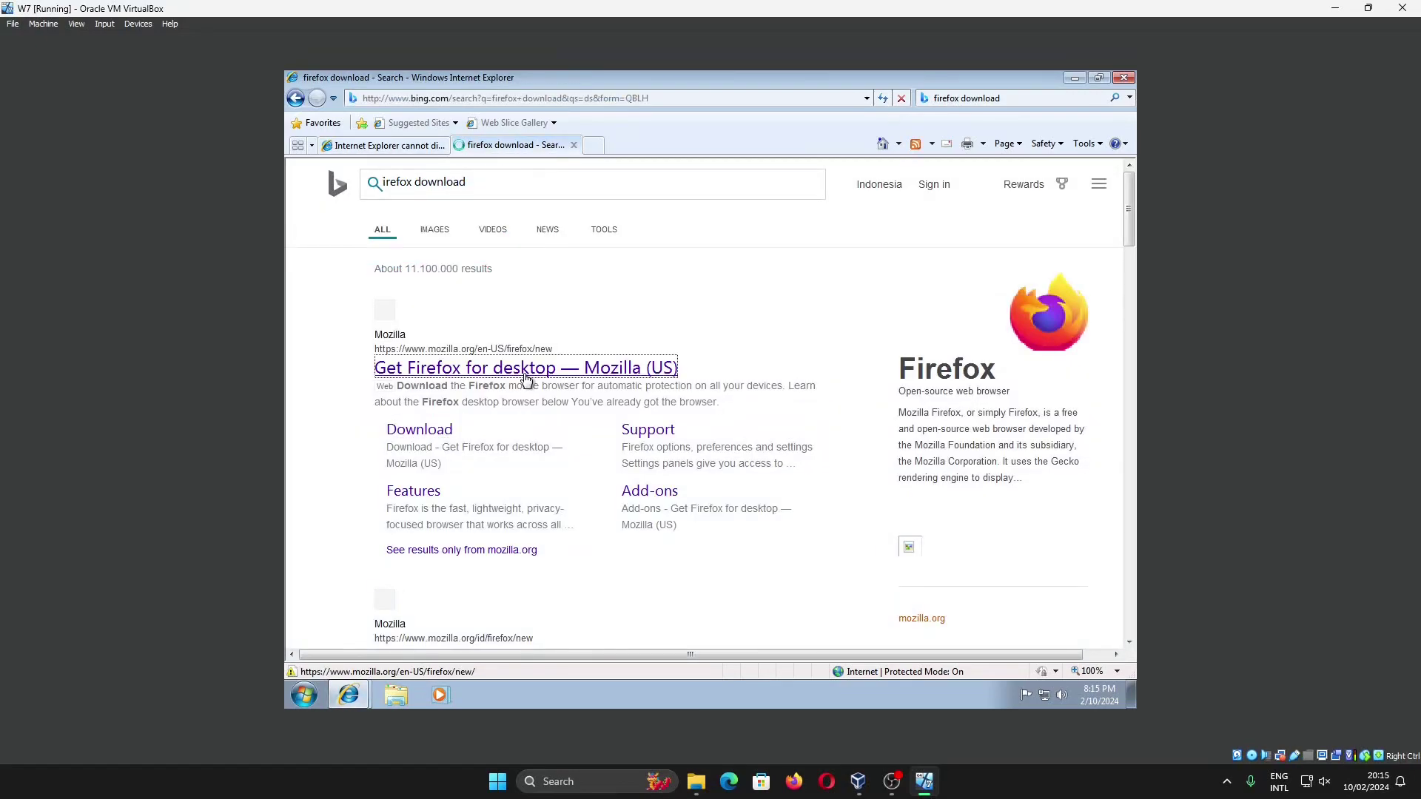
- Look through the Firefox download page and open the option to download a different build
{"action": "scroll", "coordinate": [644, 251], "scroll_direction": "down", "scroll_amount": 5}
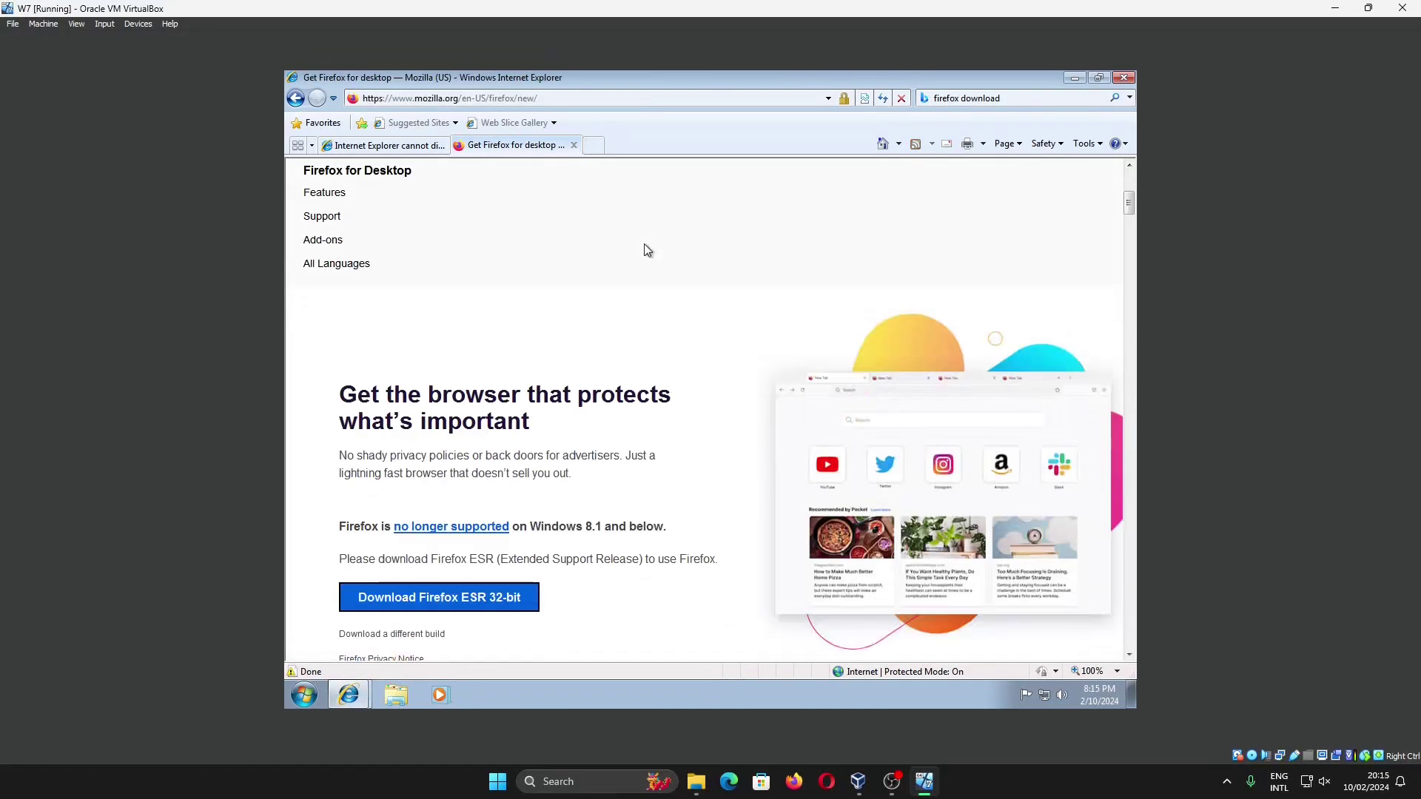
{"action": "scroll", "coordinate": [644, 250], "scroll_direction": "down", "scroll_amount": 3}
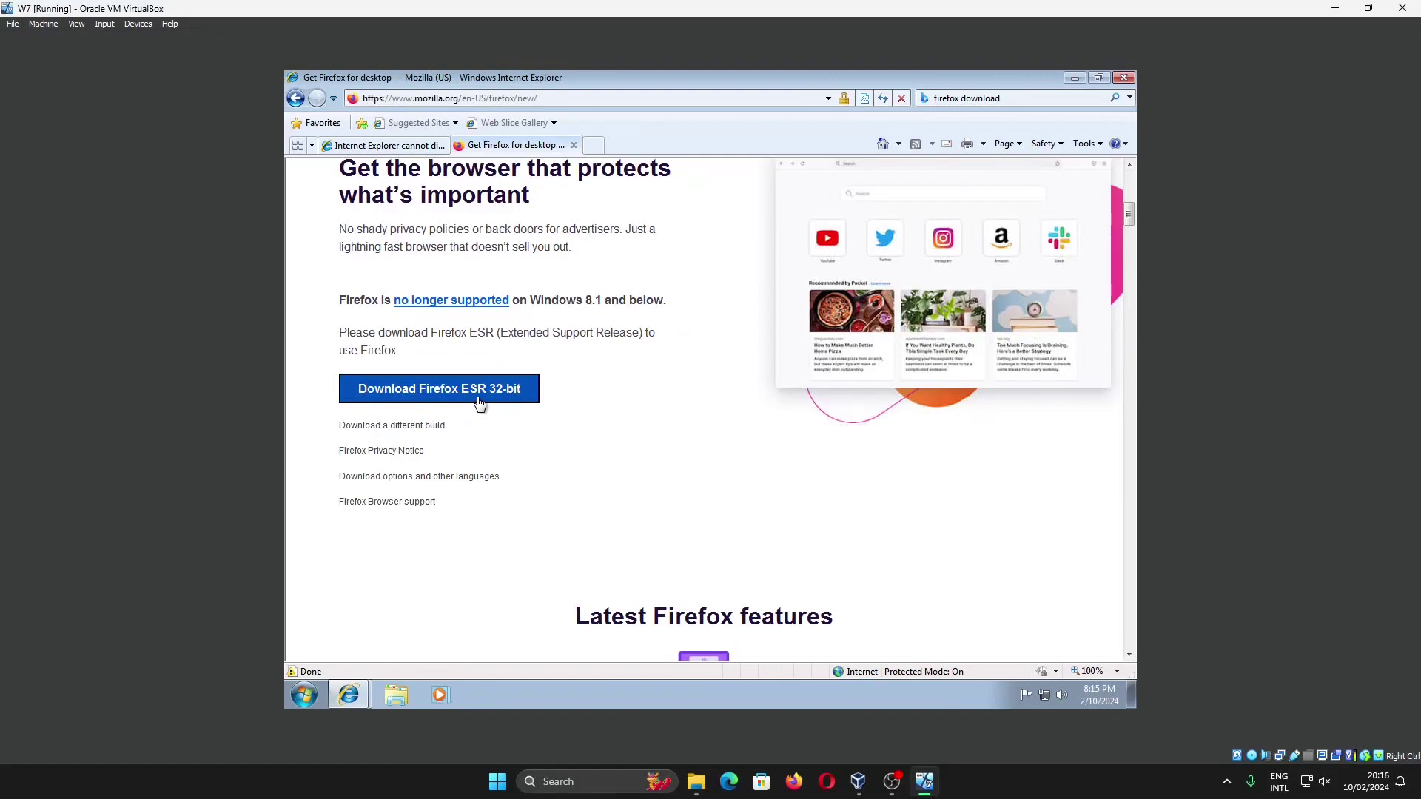
{"action": "scroll", "coordinate": [480, 404], "scroll_direction": "down", "scroll_amount": 15}
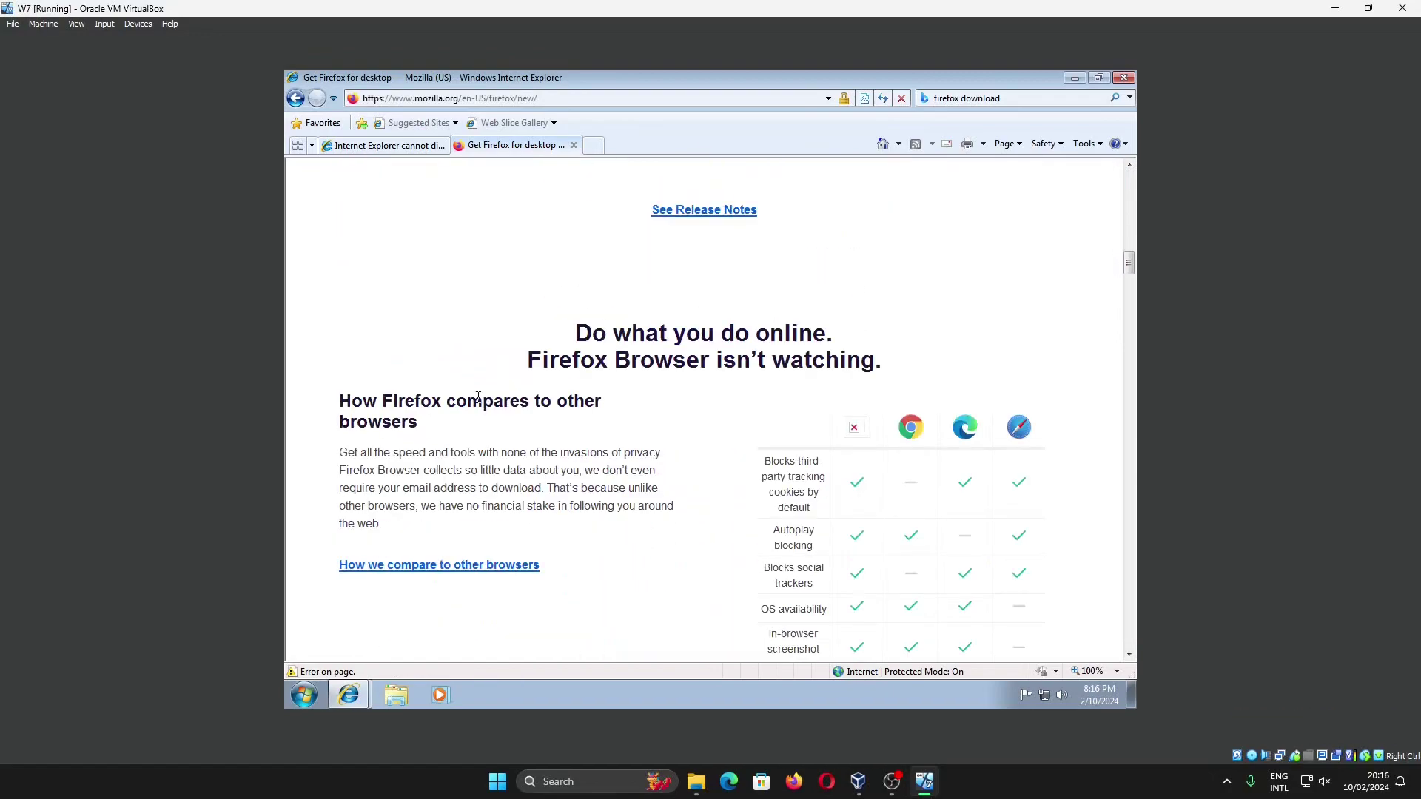
{"action": "scroll", "coordinate": [478, 398], "scroll_direction": "up", "scroll_amount": 15}
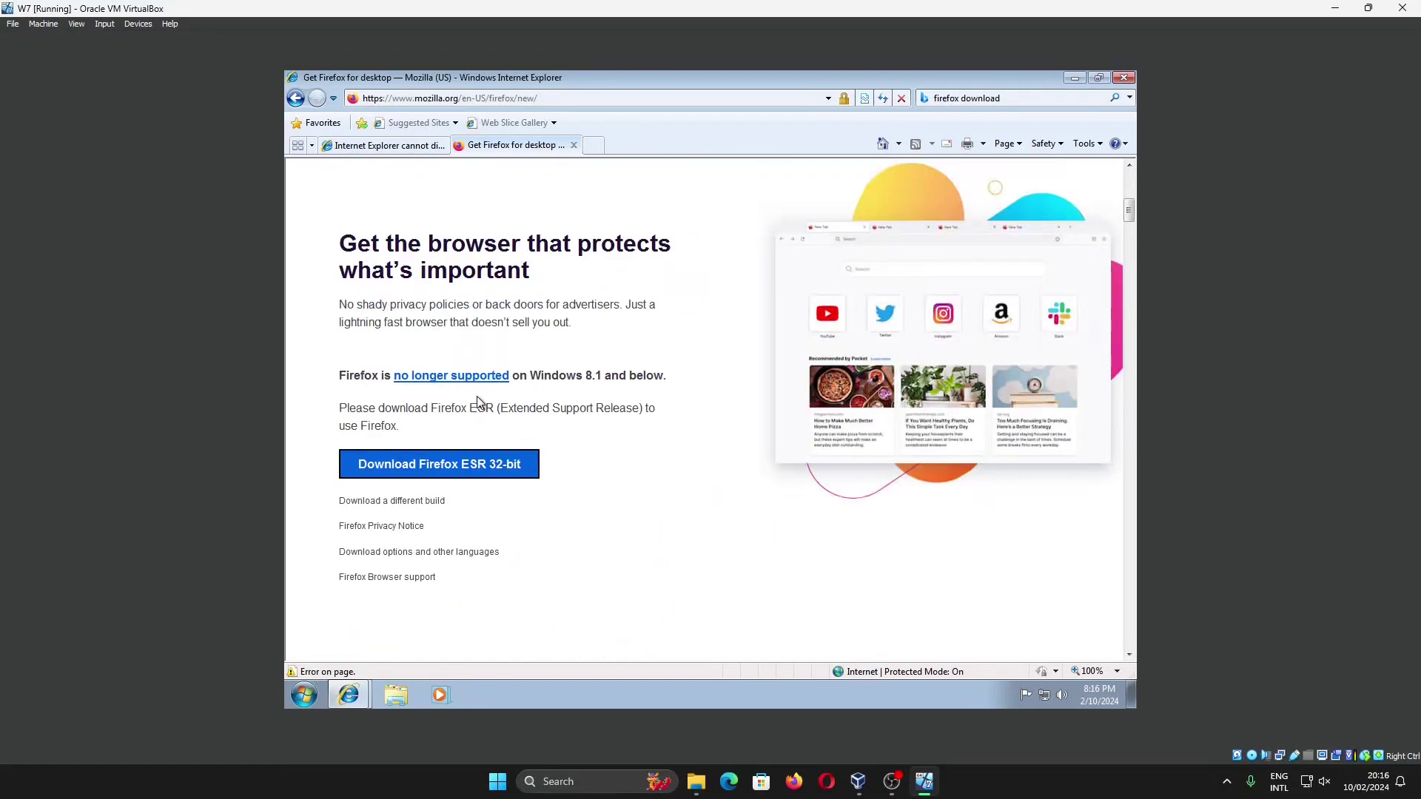
{"action": "left_click", "coordinate": [427, 503]}
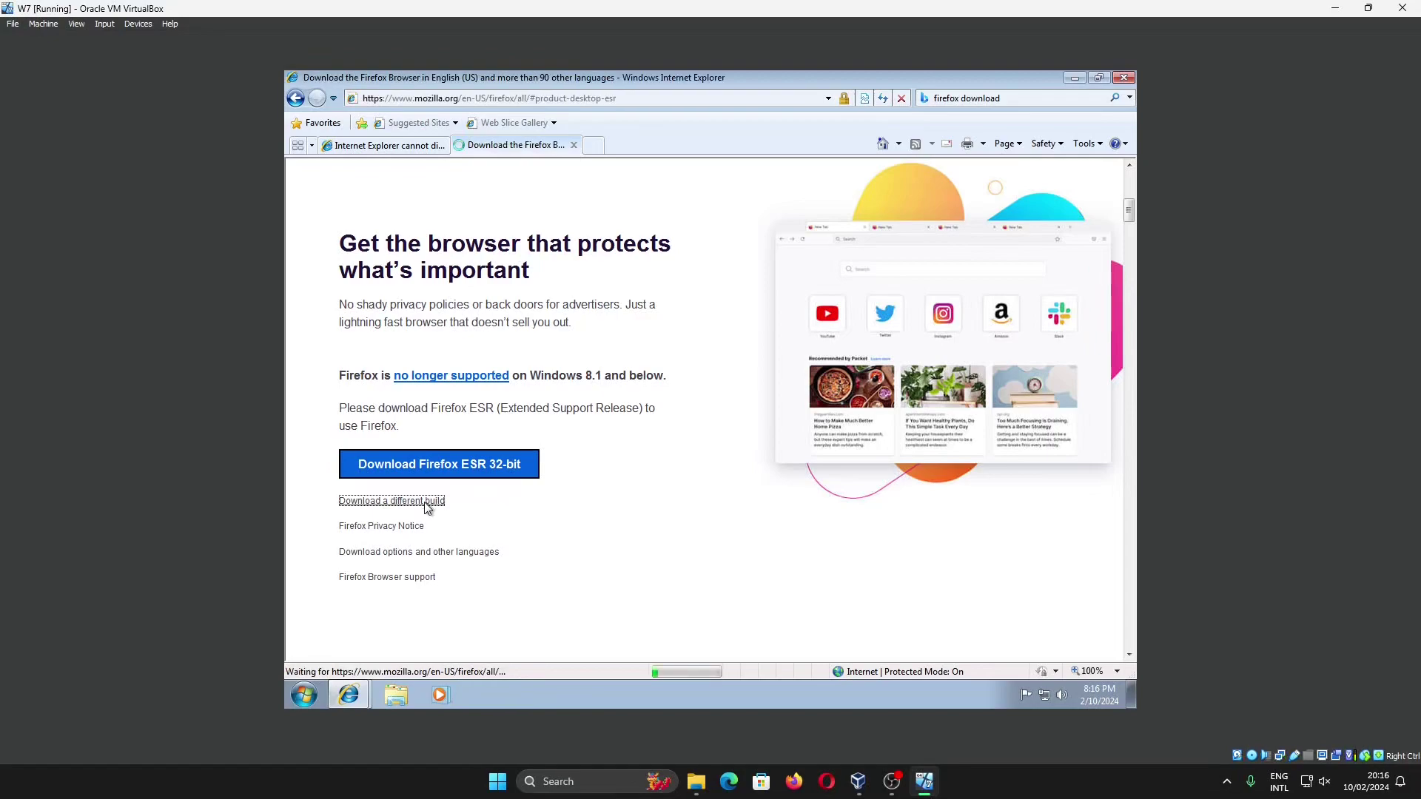
- Go to the Firefox Extended Support Release downloads and try to download the English (US) Windows 64-bit build
{"action": "scroll", "coordinate": [571, 427], "scroll_direction": "down", "scroll_amount": 3}
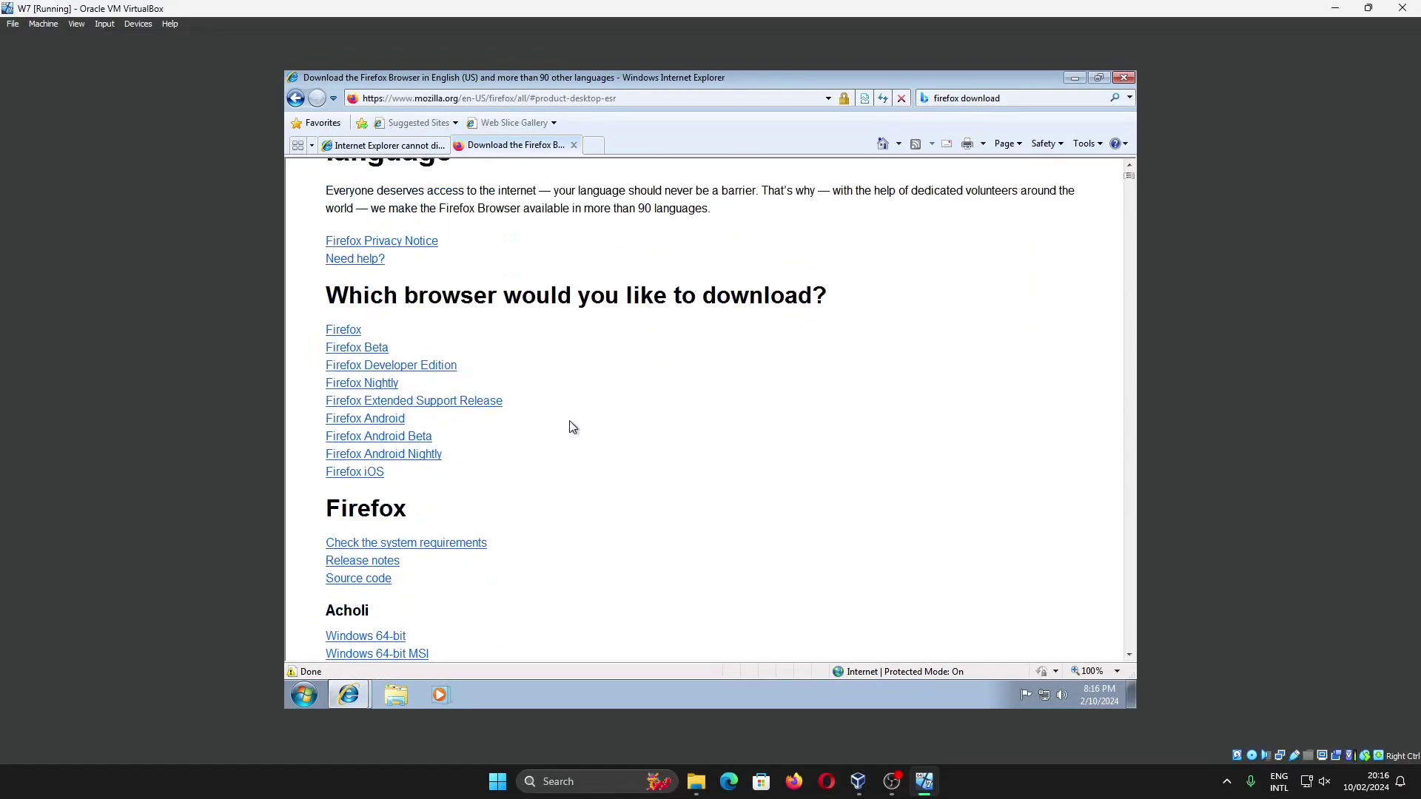
{"action": "scroll", "coordinate": [570, 427], "scroll_direction": "up", "scroll_amount": 1}
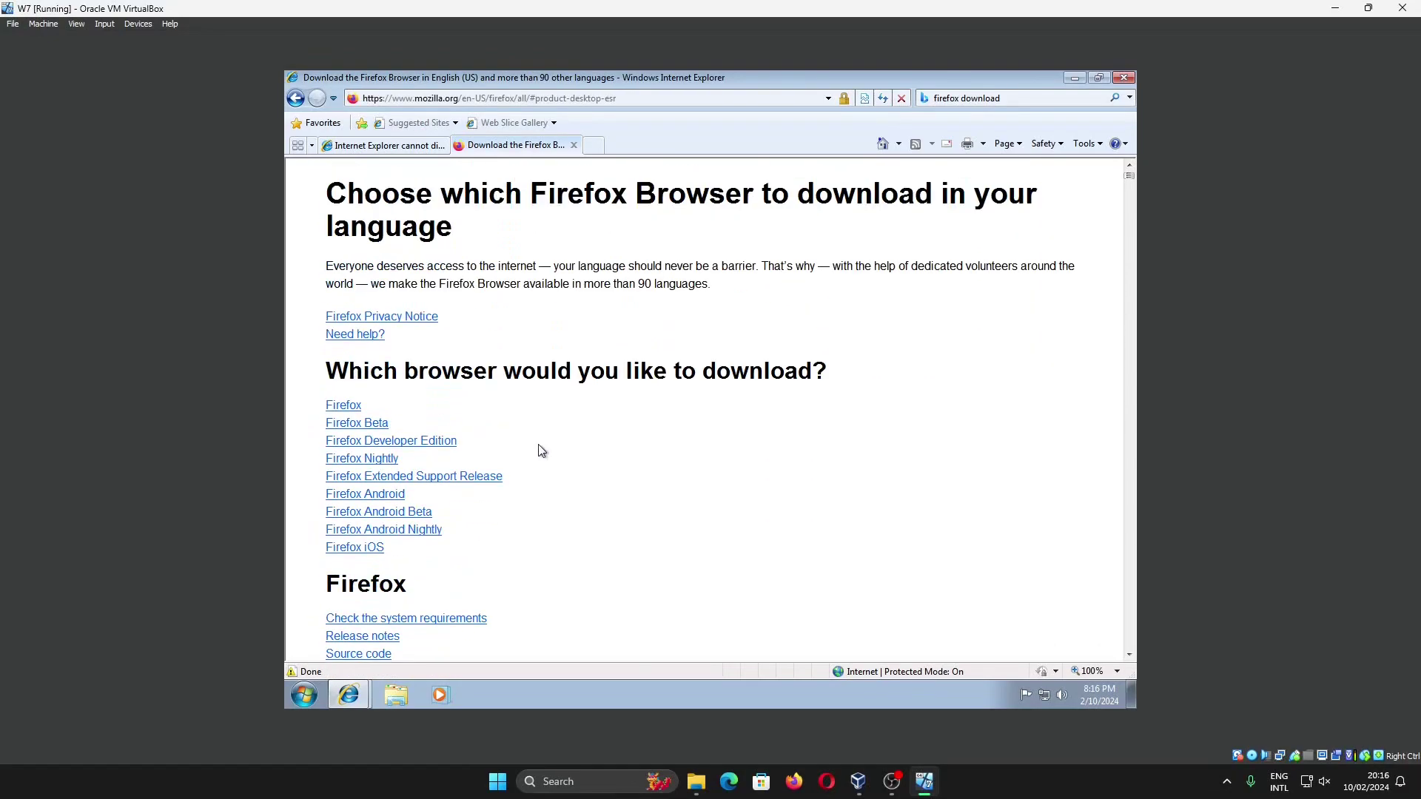
{"action": "left_click", "coordinate": [425, 481]}
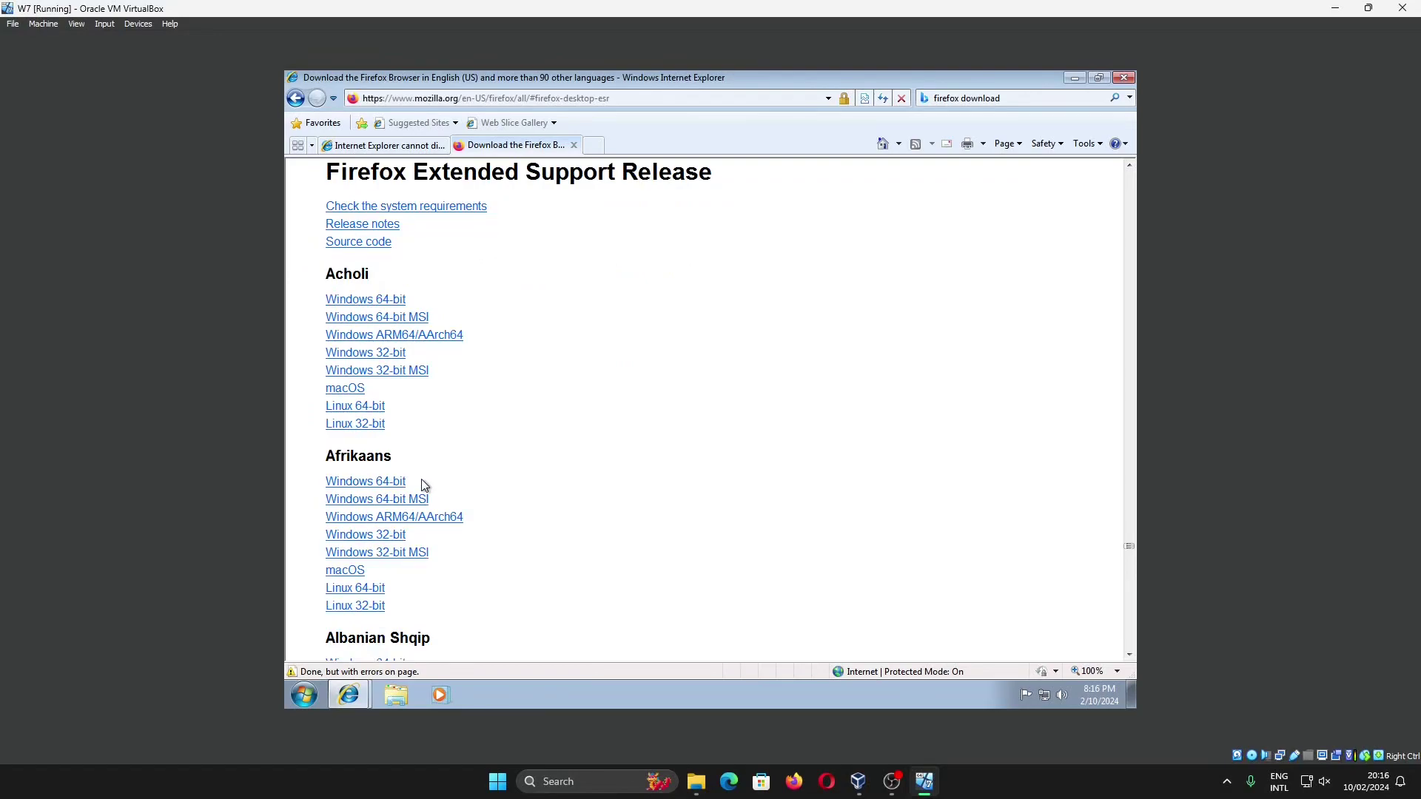
{"action": "scroll", "coordinate": [425, 484], "scroll_direction": "down", "scroll_amount": 20}
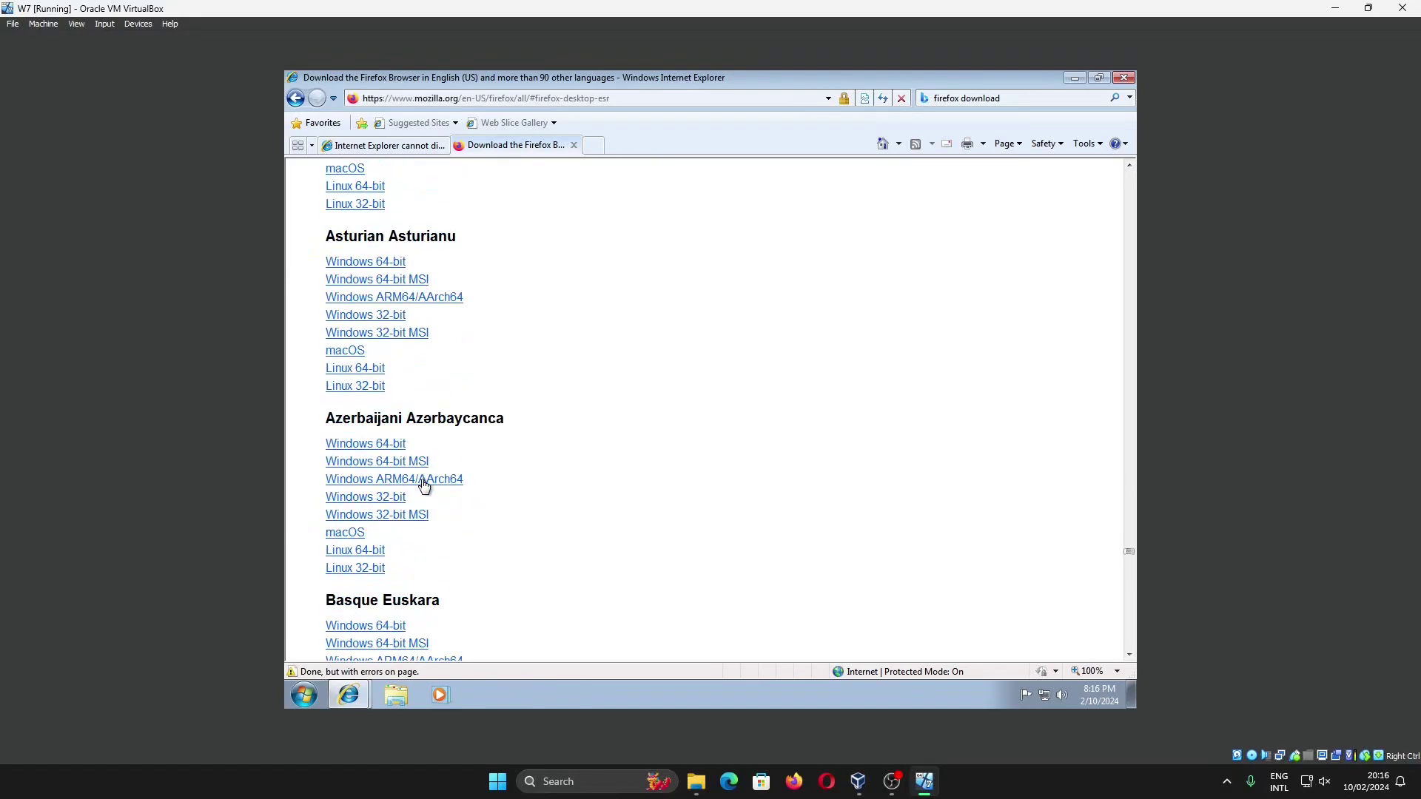
{"action": "scroll", "coordinate": [425, 485], "scroll_direction": "down", "scroll_amount": 20}
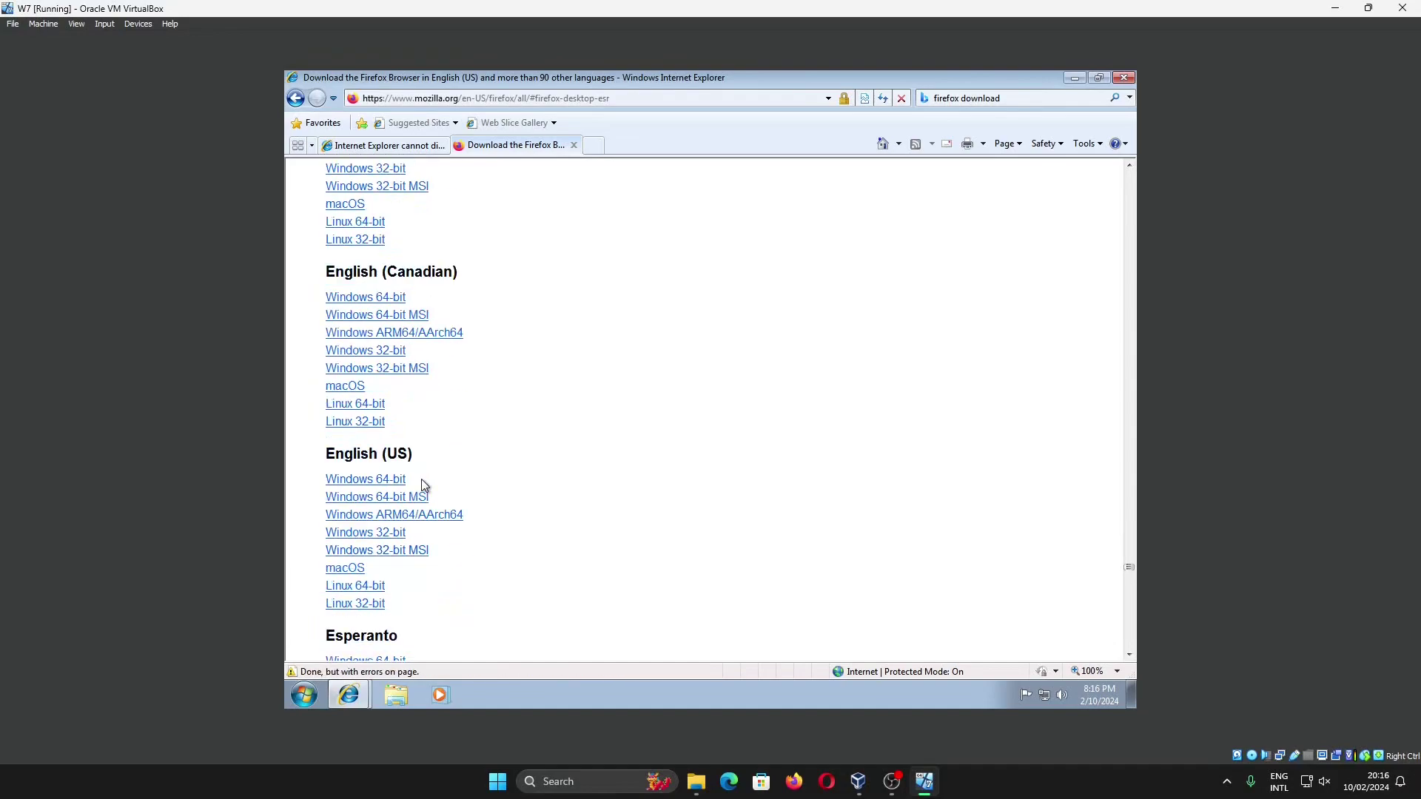
{"action": "left_click", "coordinate": [378, 488]}
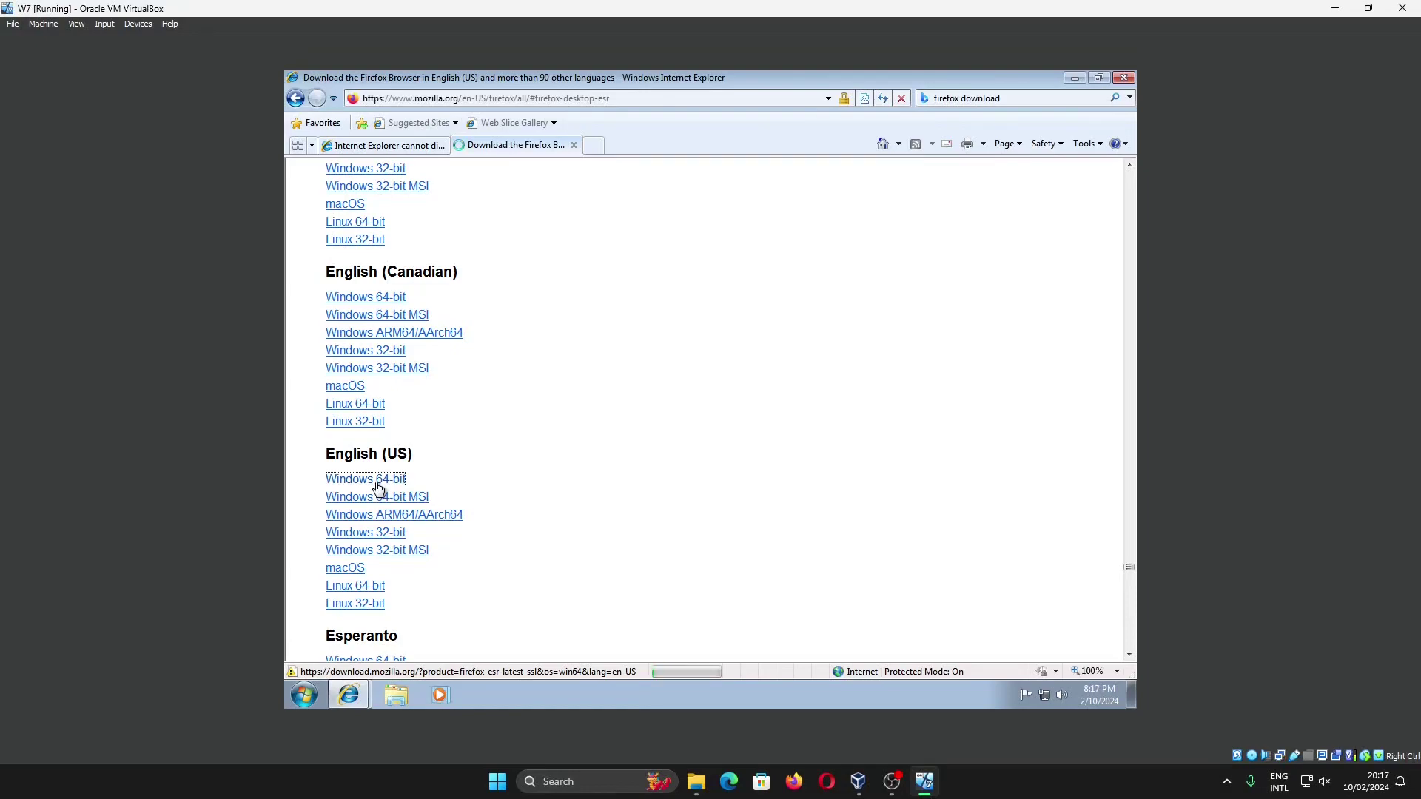
- Open the properties of Computer in the virtual machine to view the system information
{"action": "left_click", "coordinate": [302, 697]}
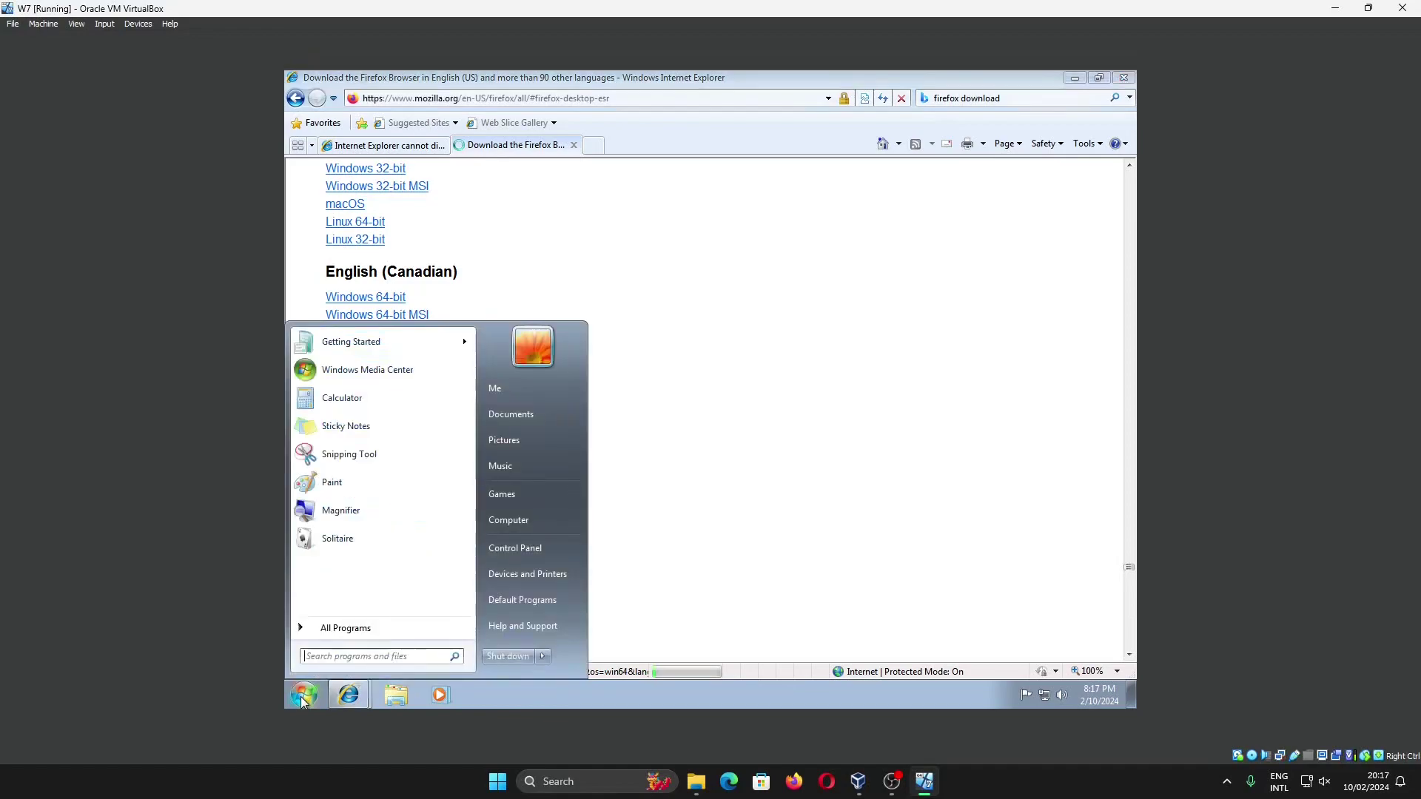
{"action": "right_click", "coordinate": [511, 528]}
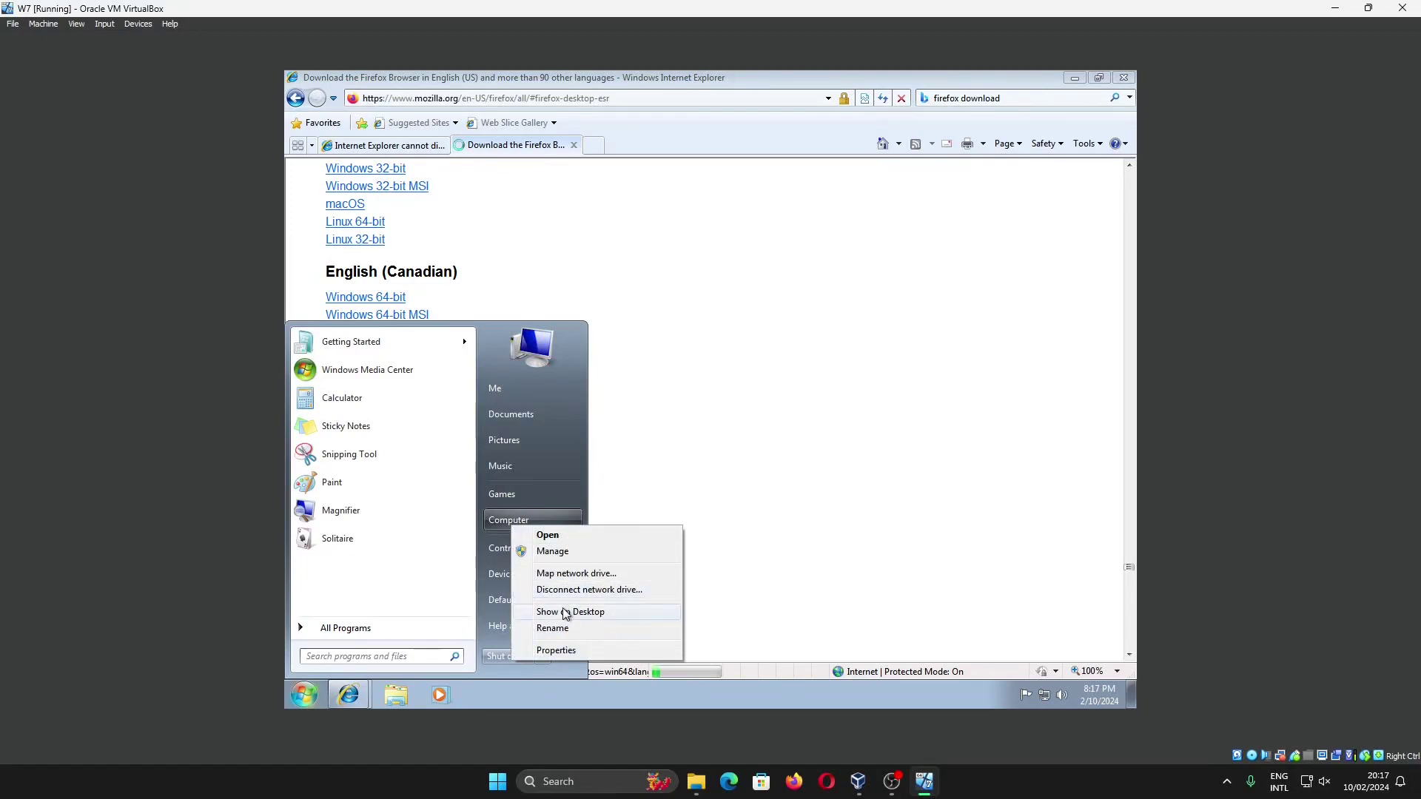
{"action": "left_click", "coordinate": [571, 652]}
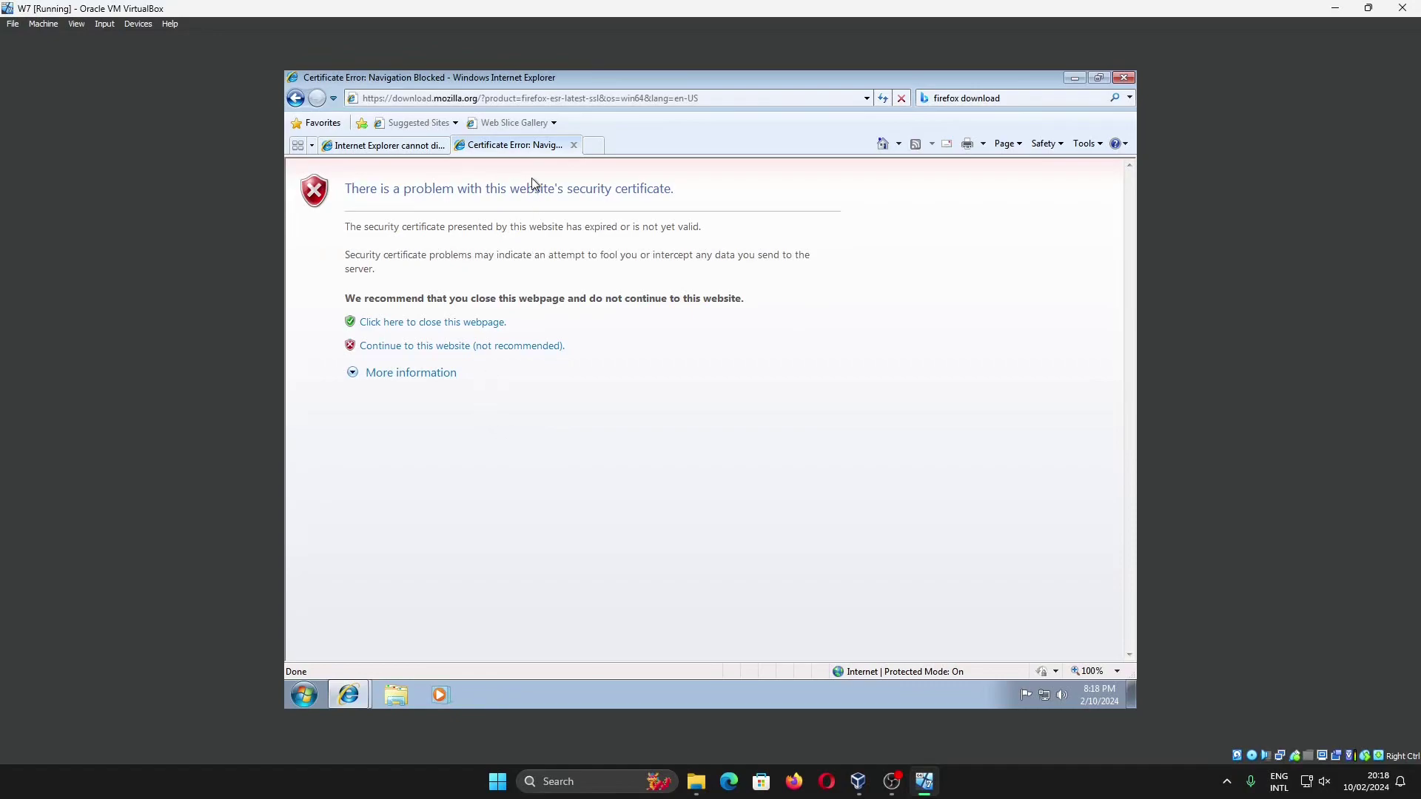
- Leave the blocked Mozilla download page and go back to the Bing home page
{"action": "left_click", "coordinate": [547, 94]}
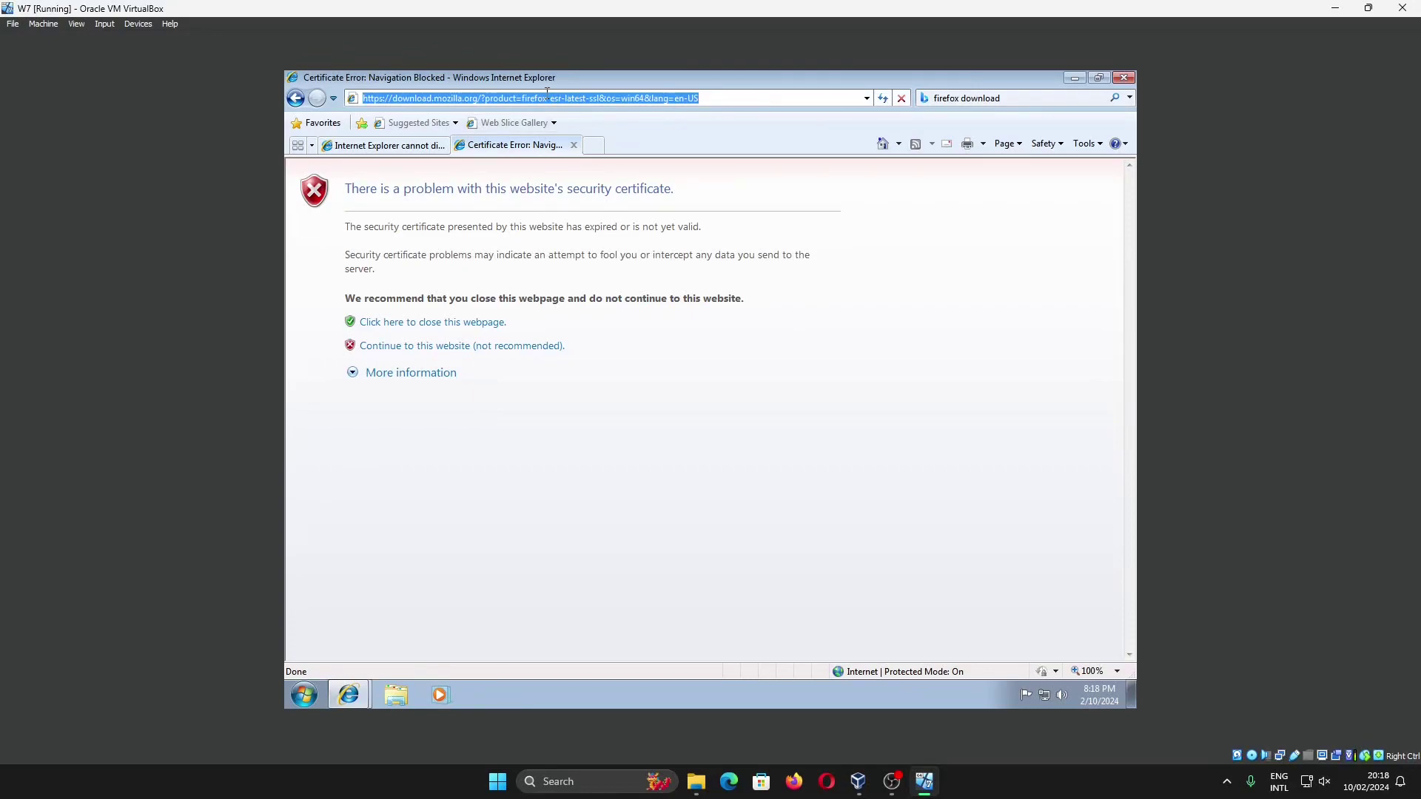
{"action": "type", "text": "bing"}
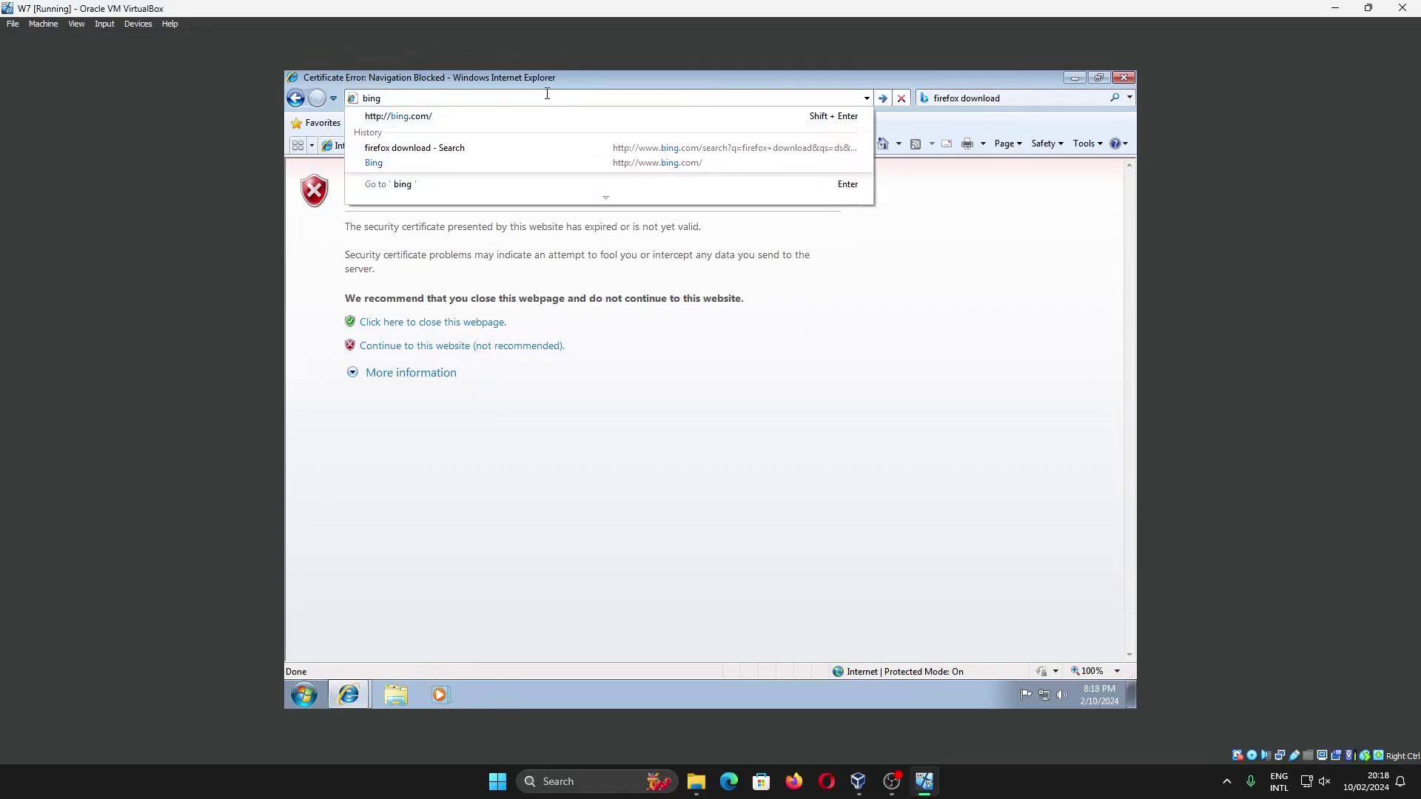
{"action": "key", "text": "Down"}
{"action": "key", "text": "Return"}
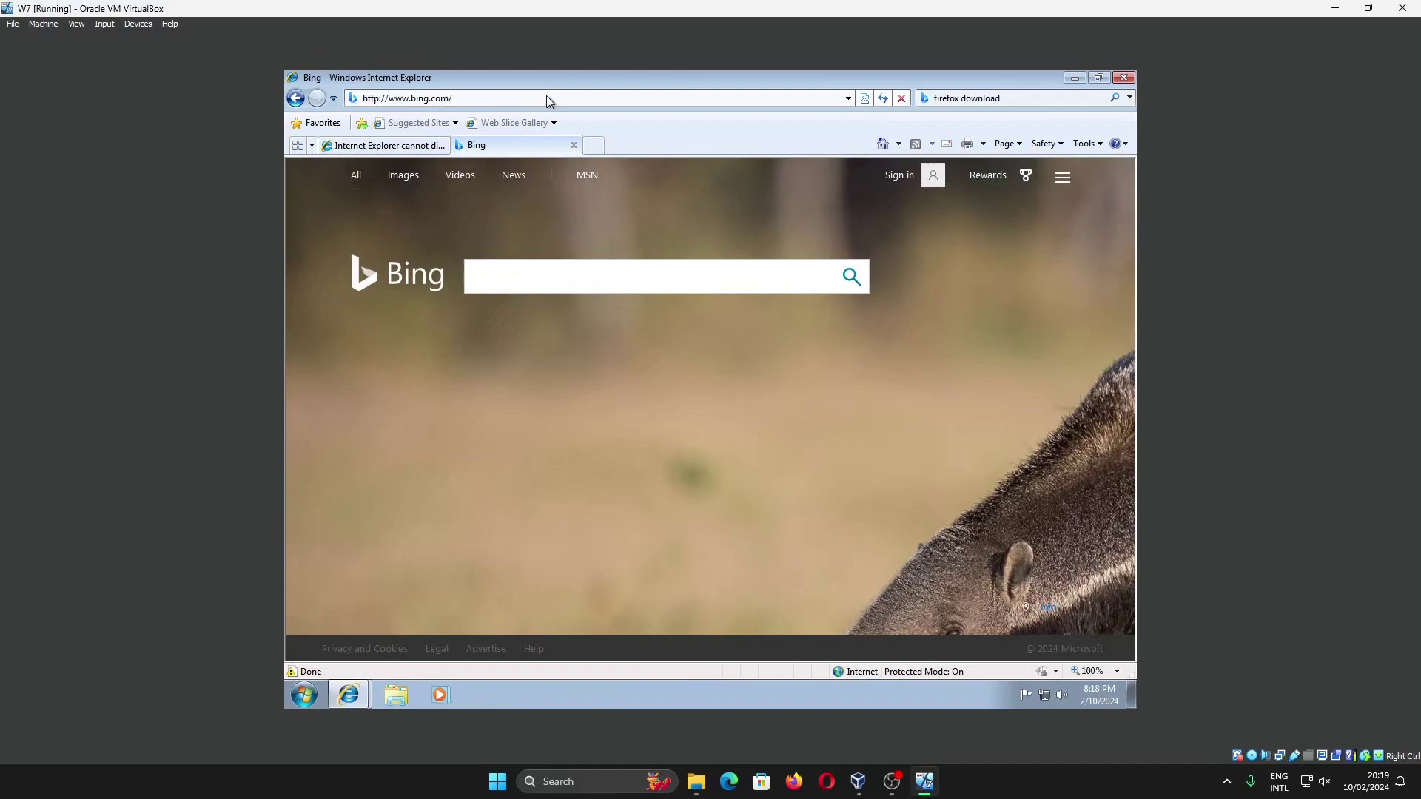
- Search Bing for "firefox ftp" and open Mozilla's directory listing for /pub/firefox/releases/
{"action": "left_click", "coordinate": [588, 283]}
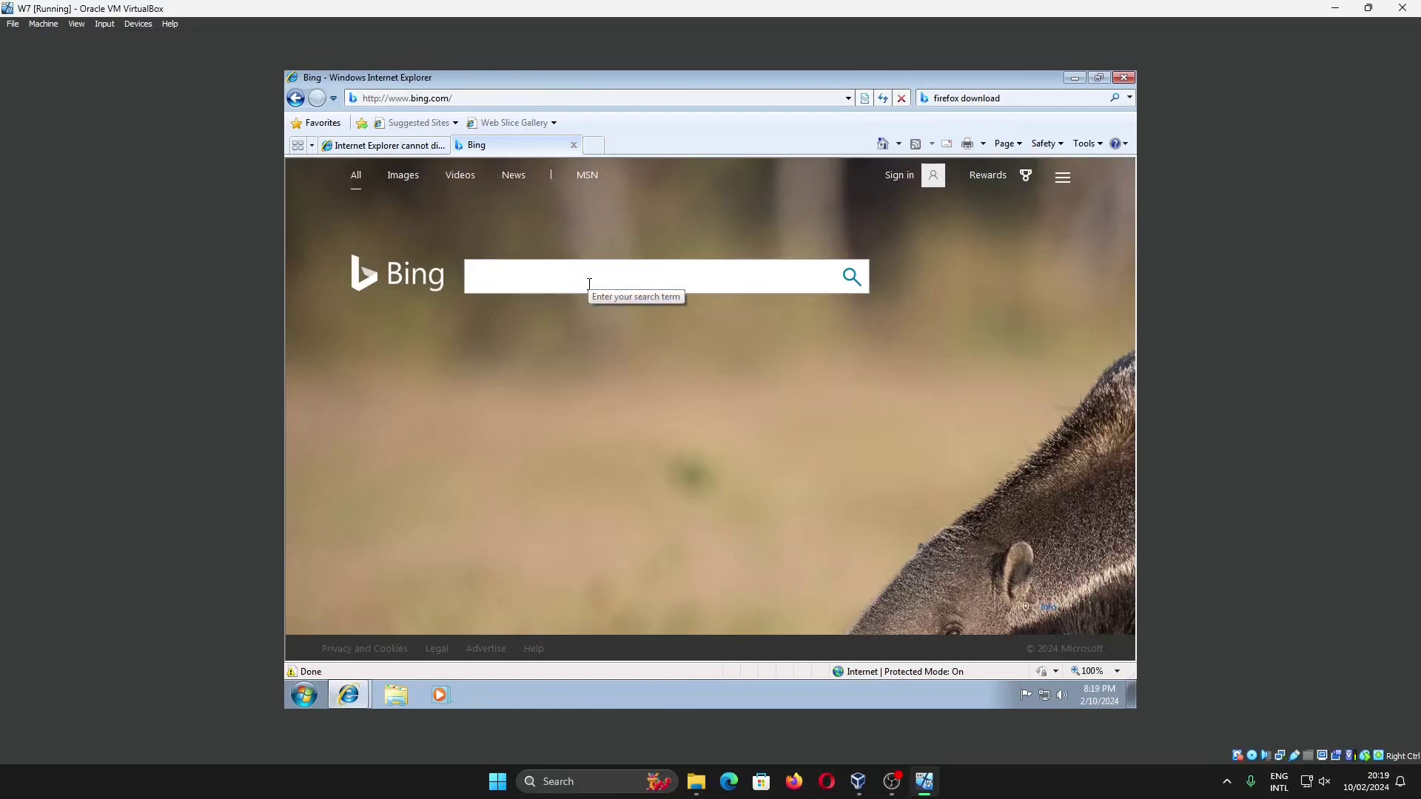
{"action": "type", "text": "firefox f"}
{"action": "type", "text": "tp"}
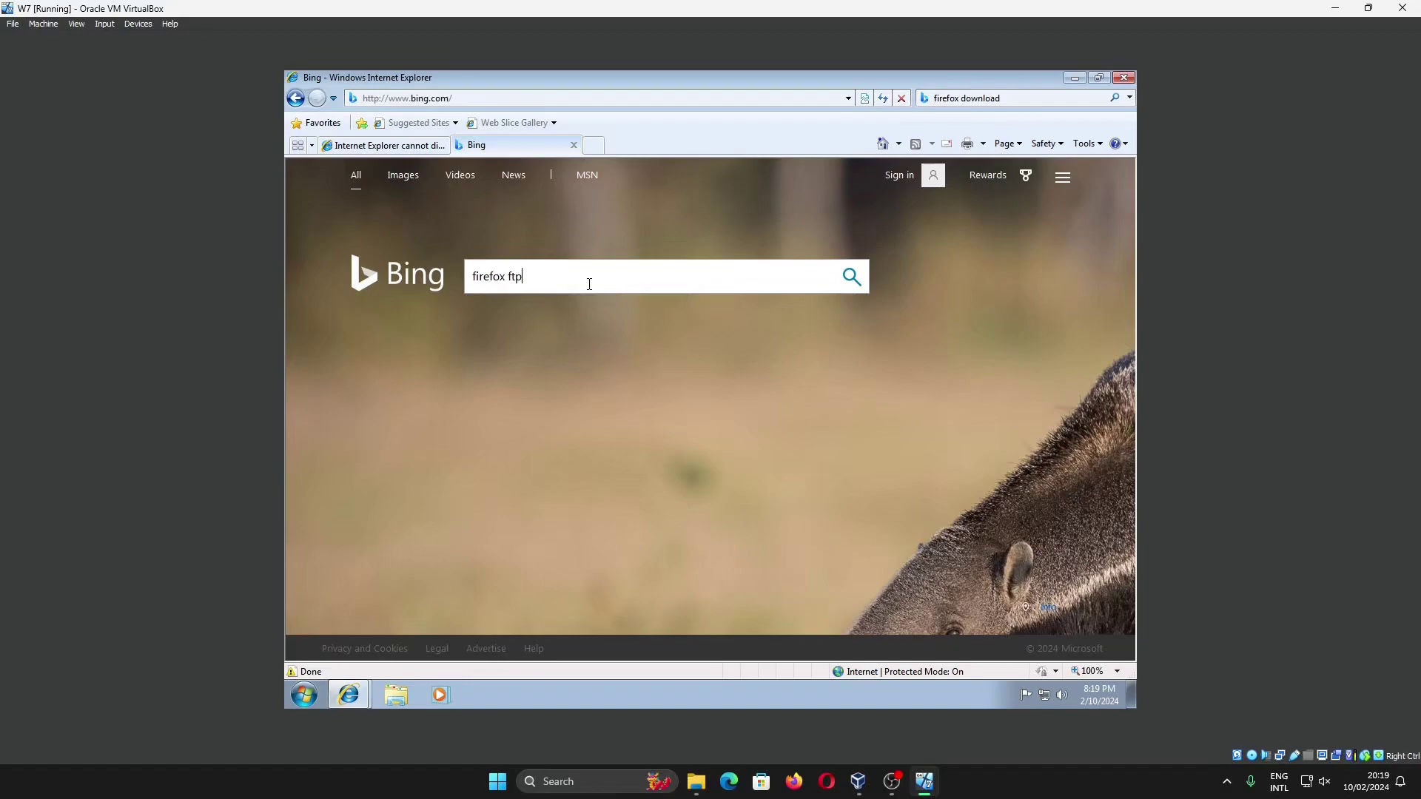
{"action": "key", "text": "Return"}
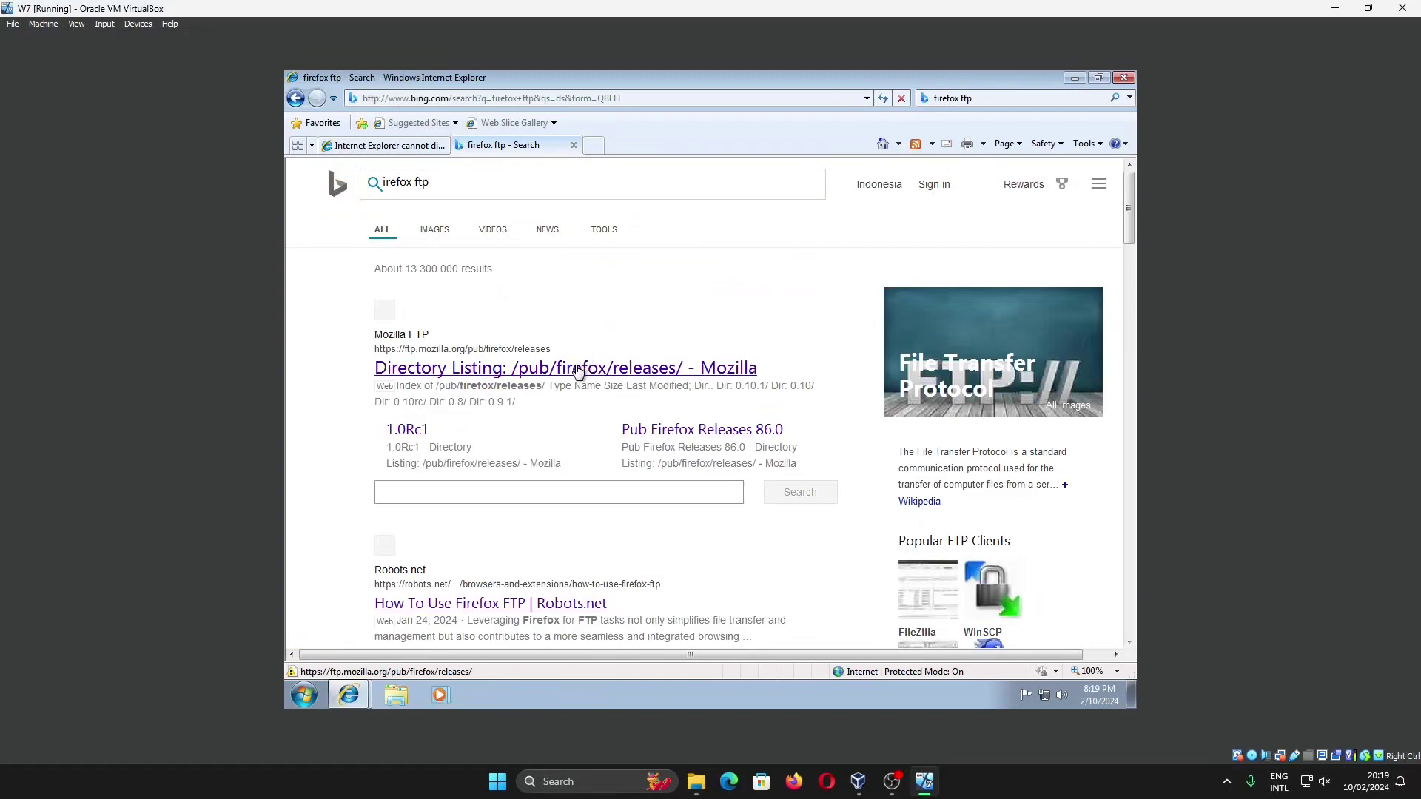
{"action": "left_click", "coordinate": [579, 371]}
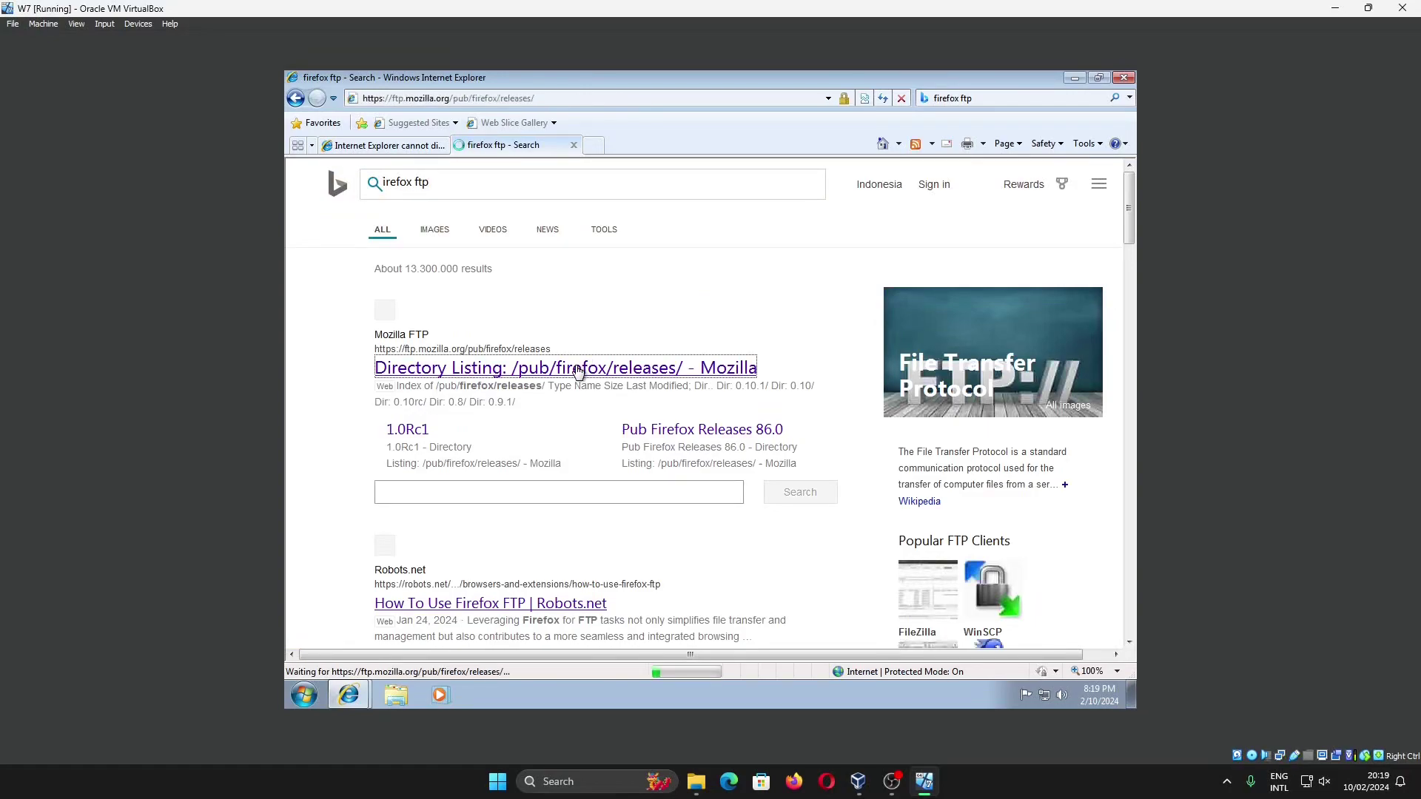
- Find the 103.0 release in the Firefox releases listing and open its directory
{"action": "scroll", "coordinate": [578, 371], "scroll_direction": "down", "scroll_amount": 9}
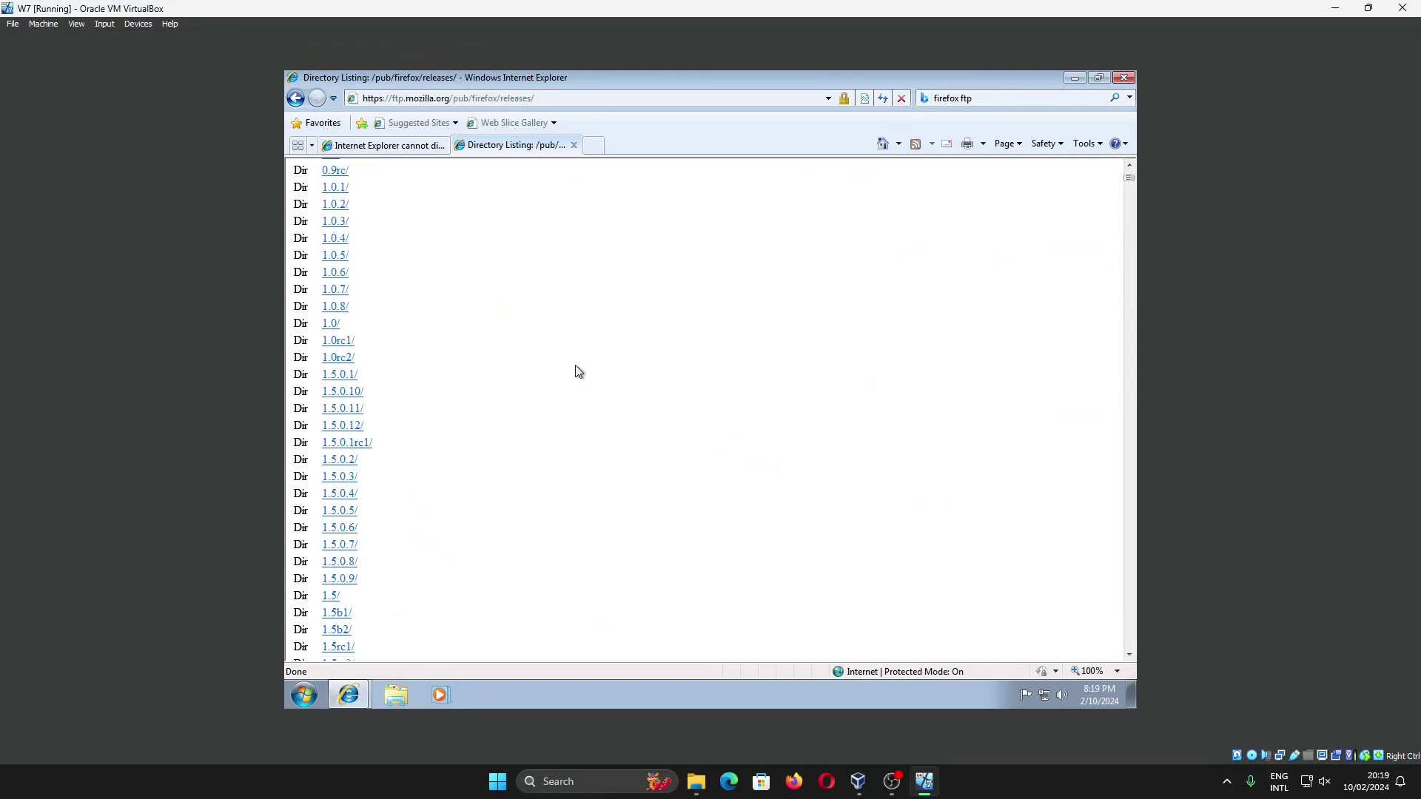
{"action": "scroll", "coordinate": [575, 366], "scroll_direction": "down", "scroll_amount": 5}
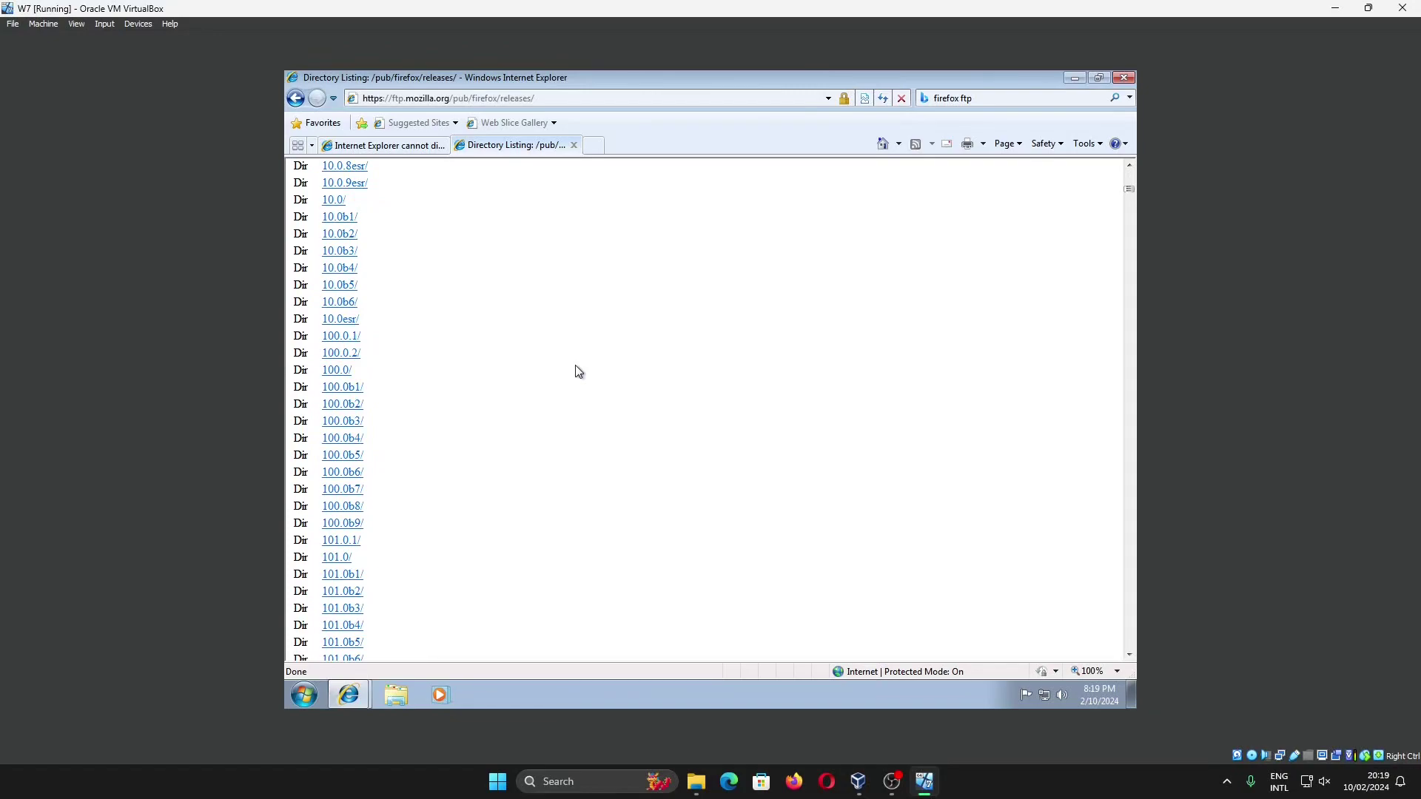
{"action": "scroll", "coordinate": [579, 371], "scroll_direction": "down", "scroll_amount": 3}
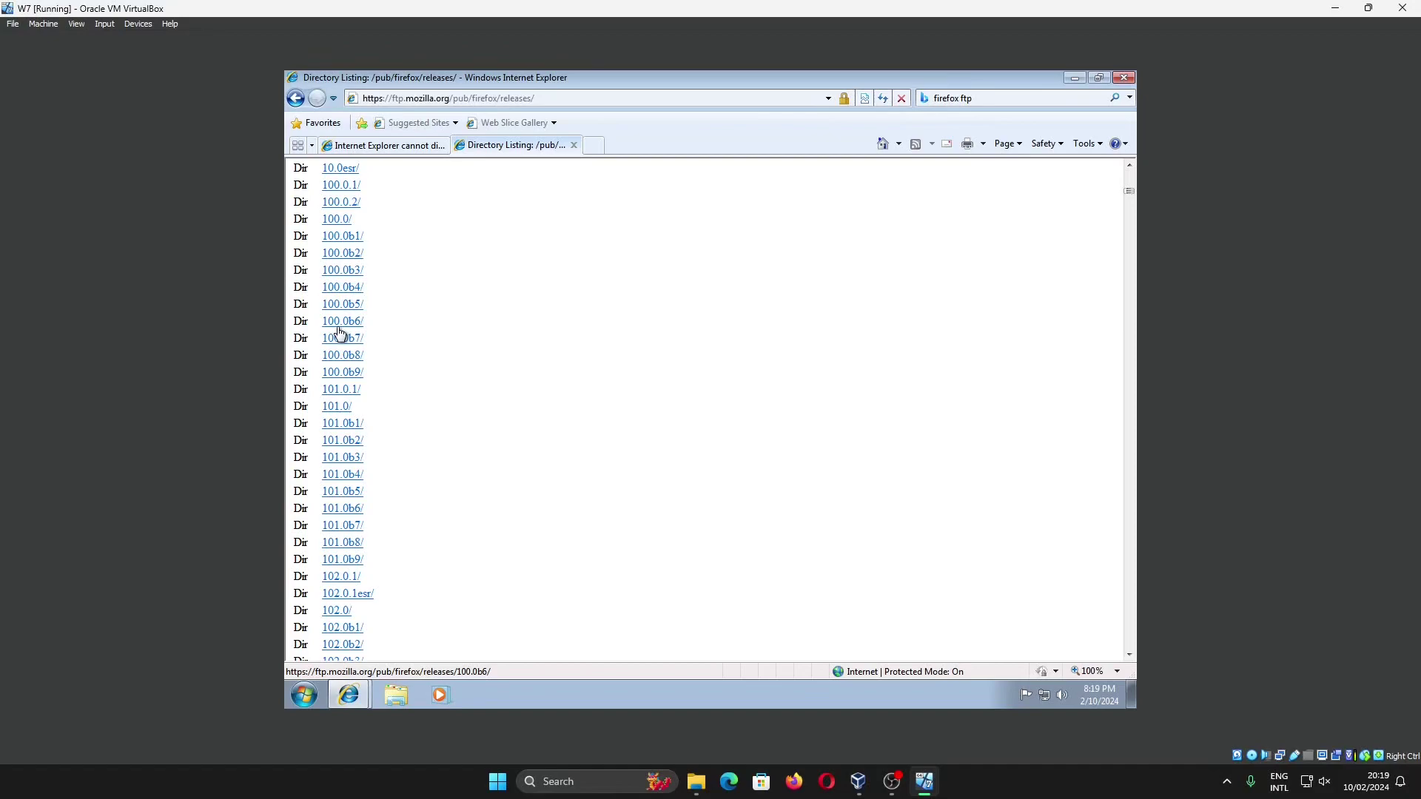
{"action": "scroll", "coordinate": [339, 334], "scroll_direction": "down", "scroll_amount": 4}
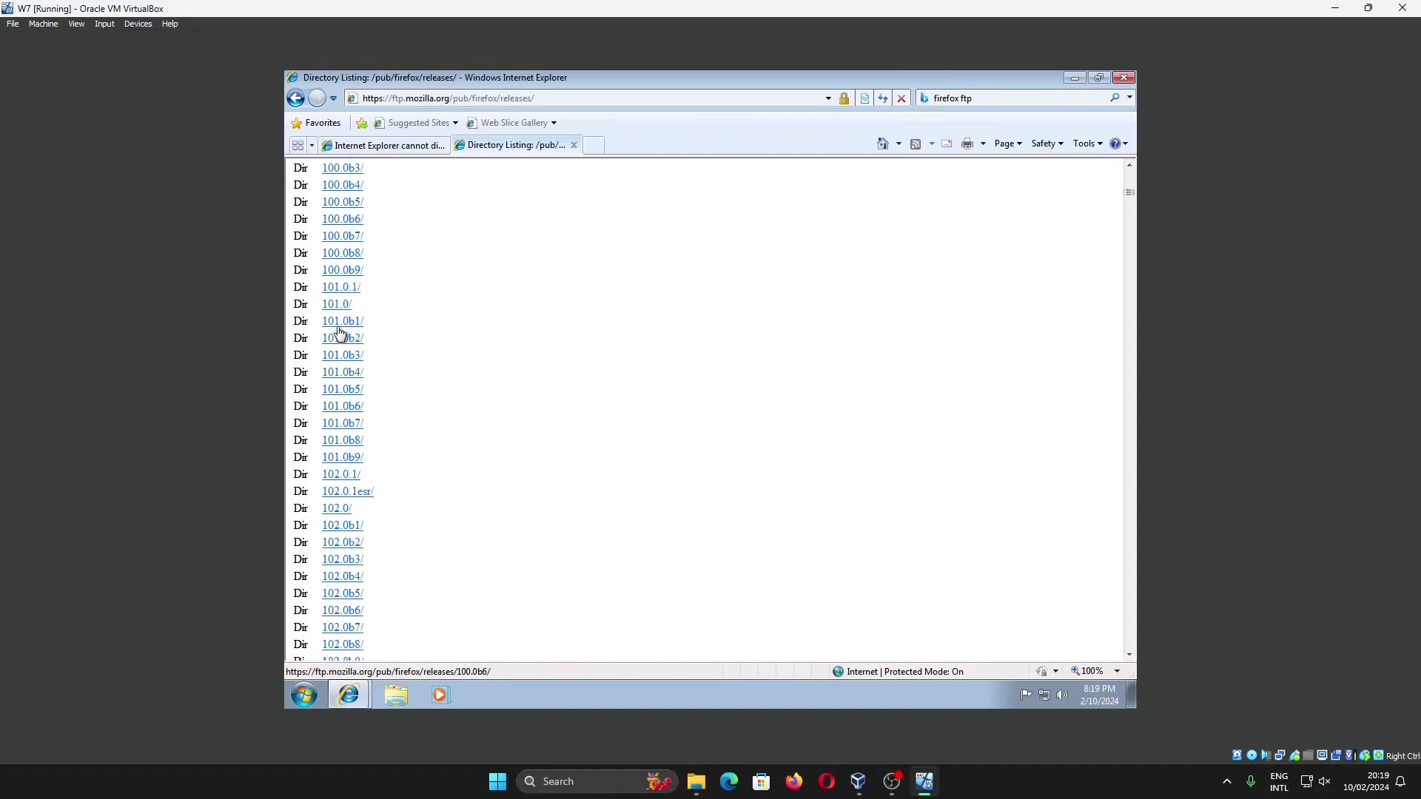
{"action": "scroll", "coordinate": [419, 318], "scroll_direction": "down", "scroll_amount": 3}
{"action": "scroll", "coordinate": [418, 318], "scroll_direction": "down", "scroll_amount": 6}
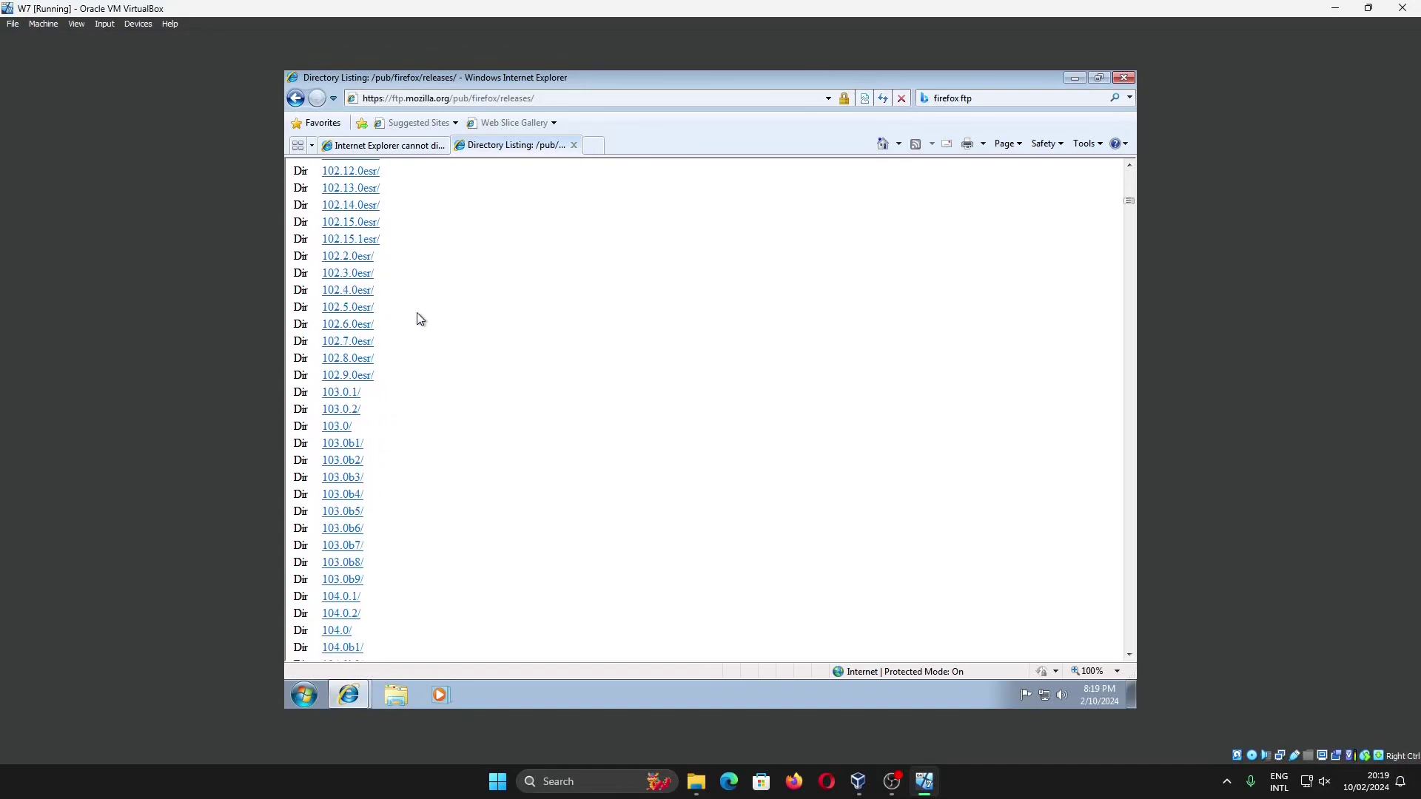
{"action": "left_click", "coordinate": [350, 434]}
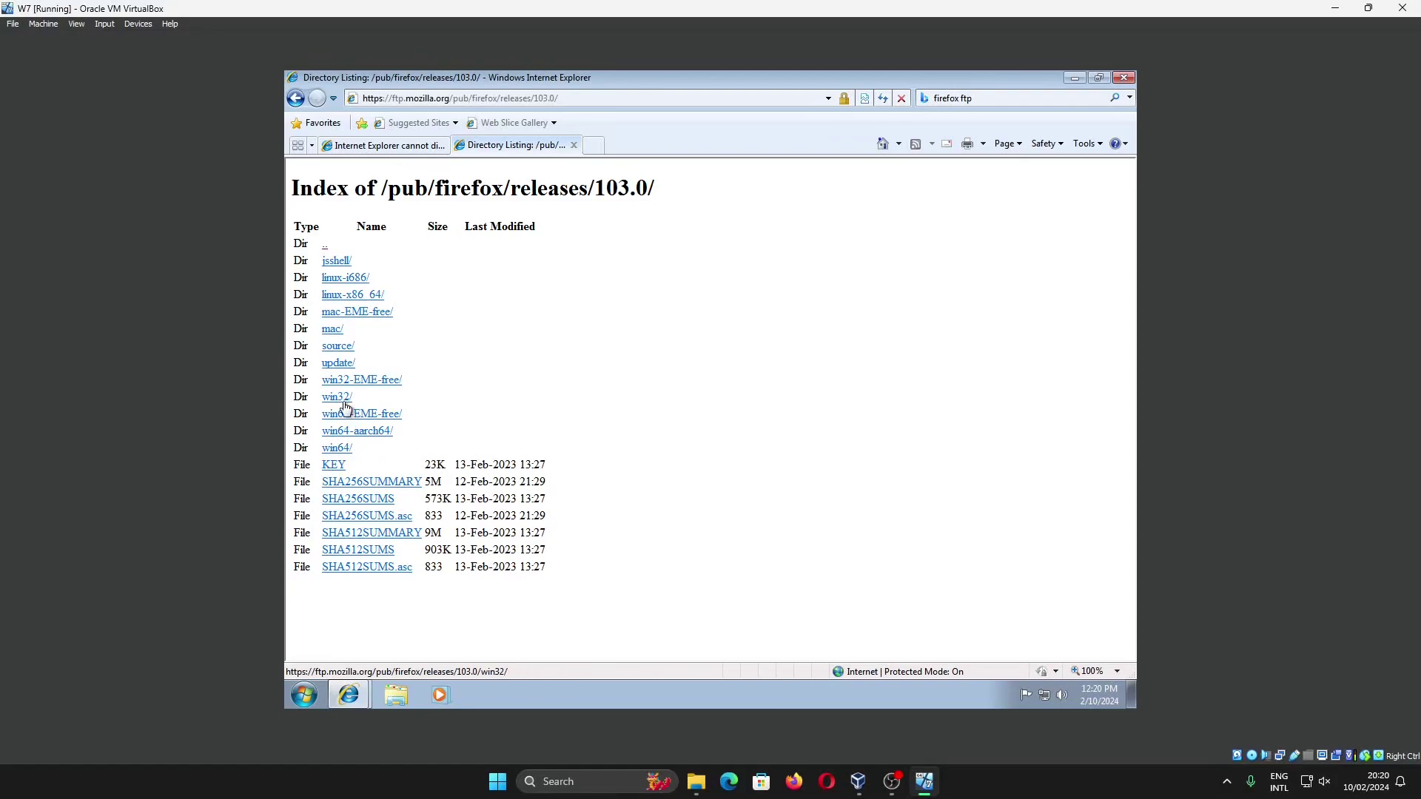
- Download Firefox Setup 103.0.exe from the win64/en-US directory and save it in the Downloads folder
{"action": "left_click", "coordinate": [337, 448]}
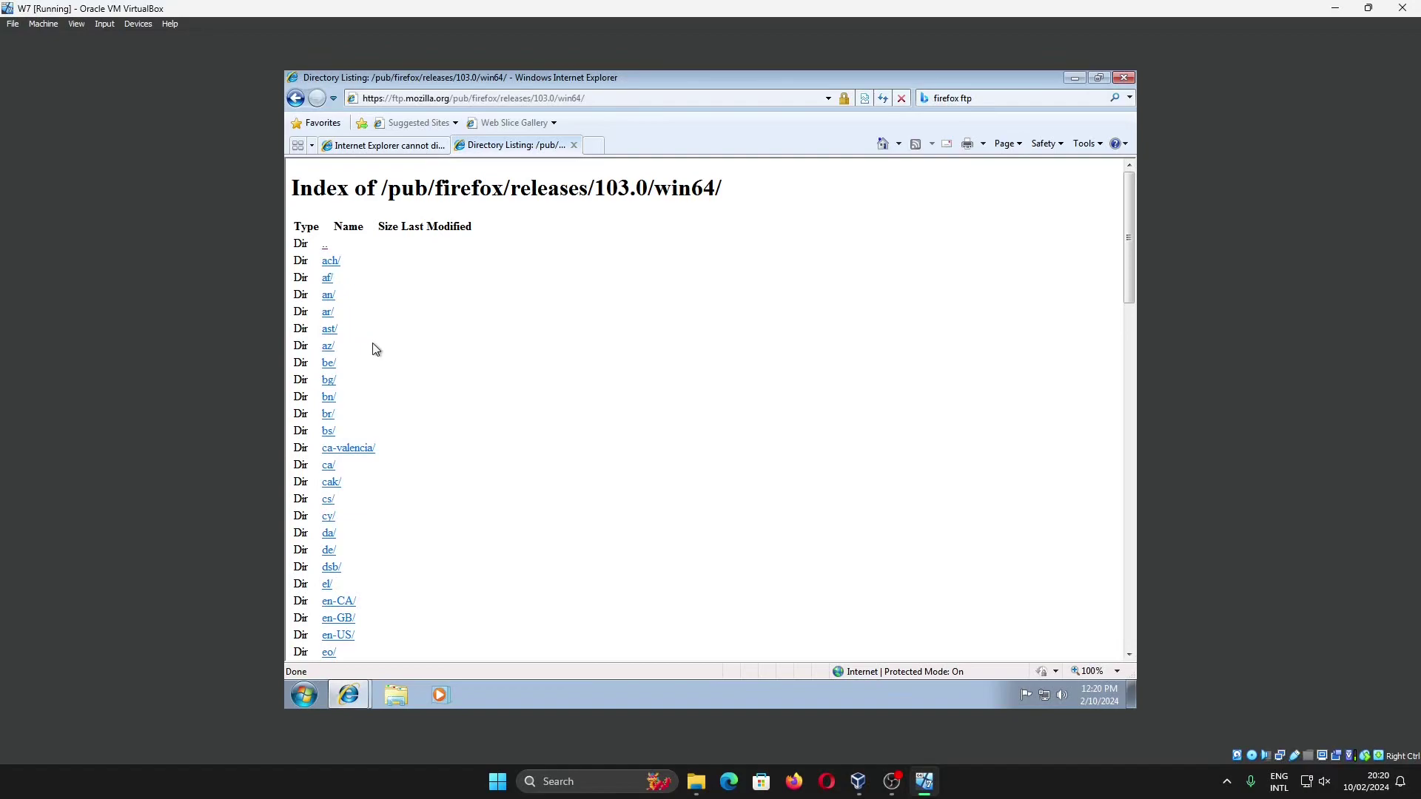
{"action": "scroll", "coordinate": [379, 351], "scroll_direction": "down", "scroll_amount": 3}
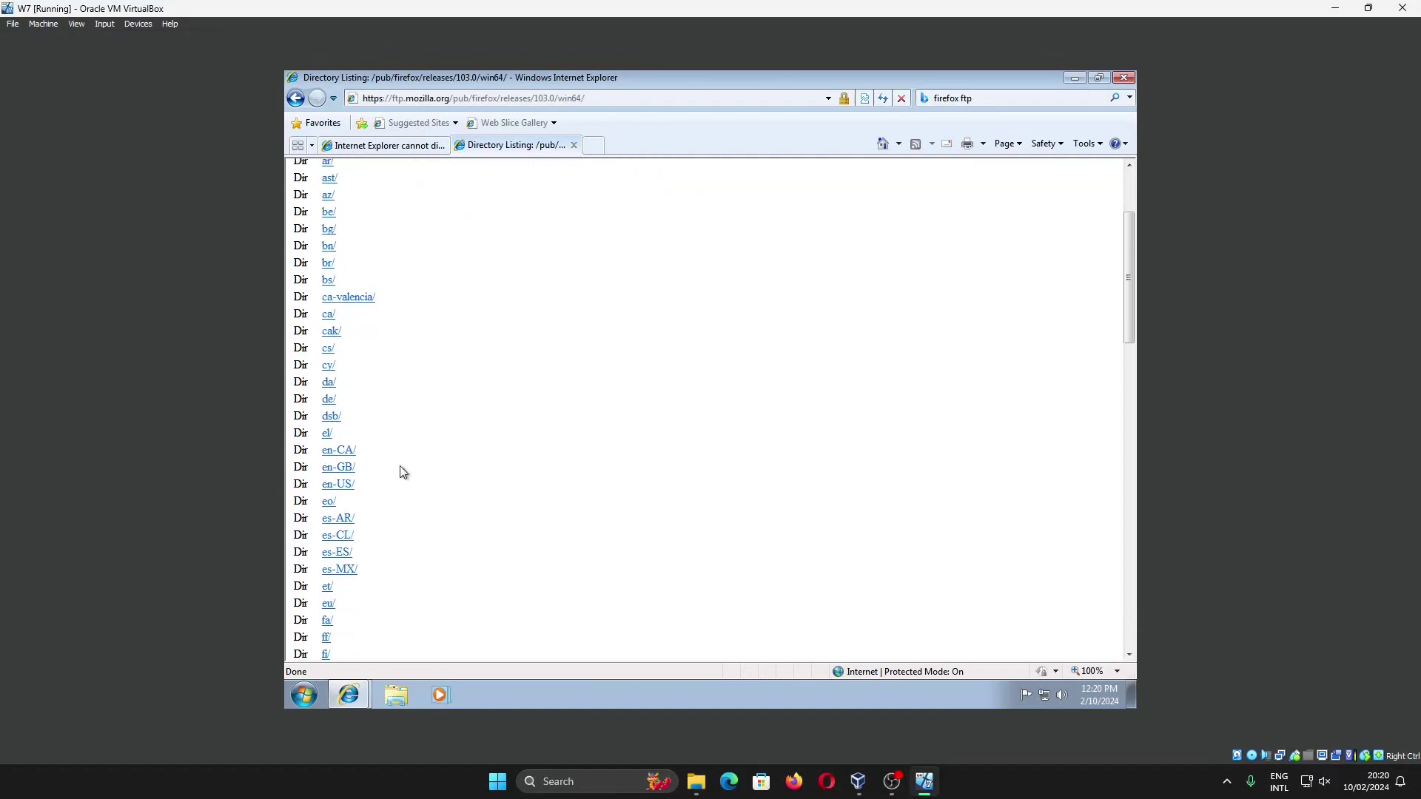
{"action": "left_click", "coordinate": [337, 487]}
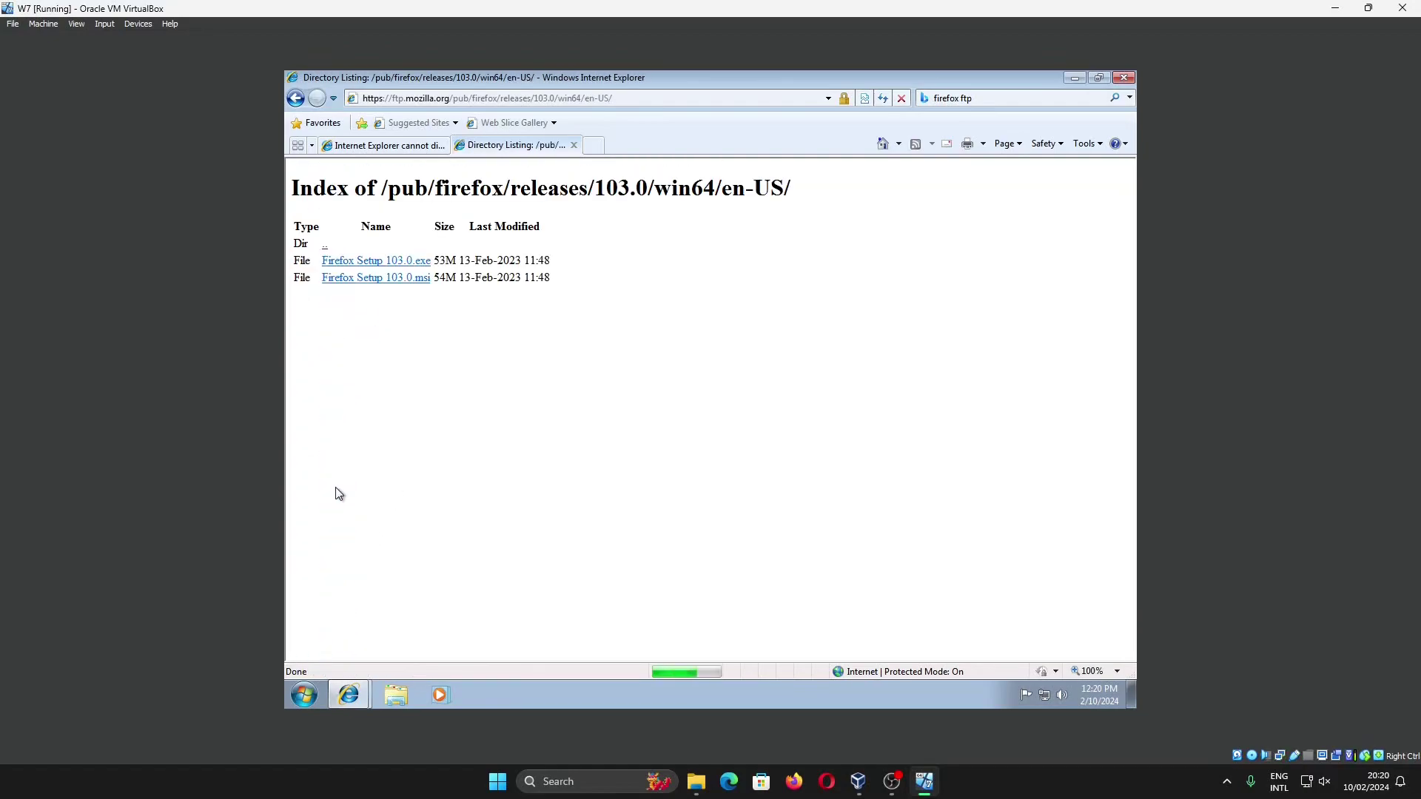
{"action": "left_click", "coordinate": [406, 263]}
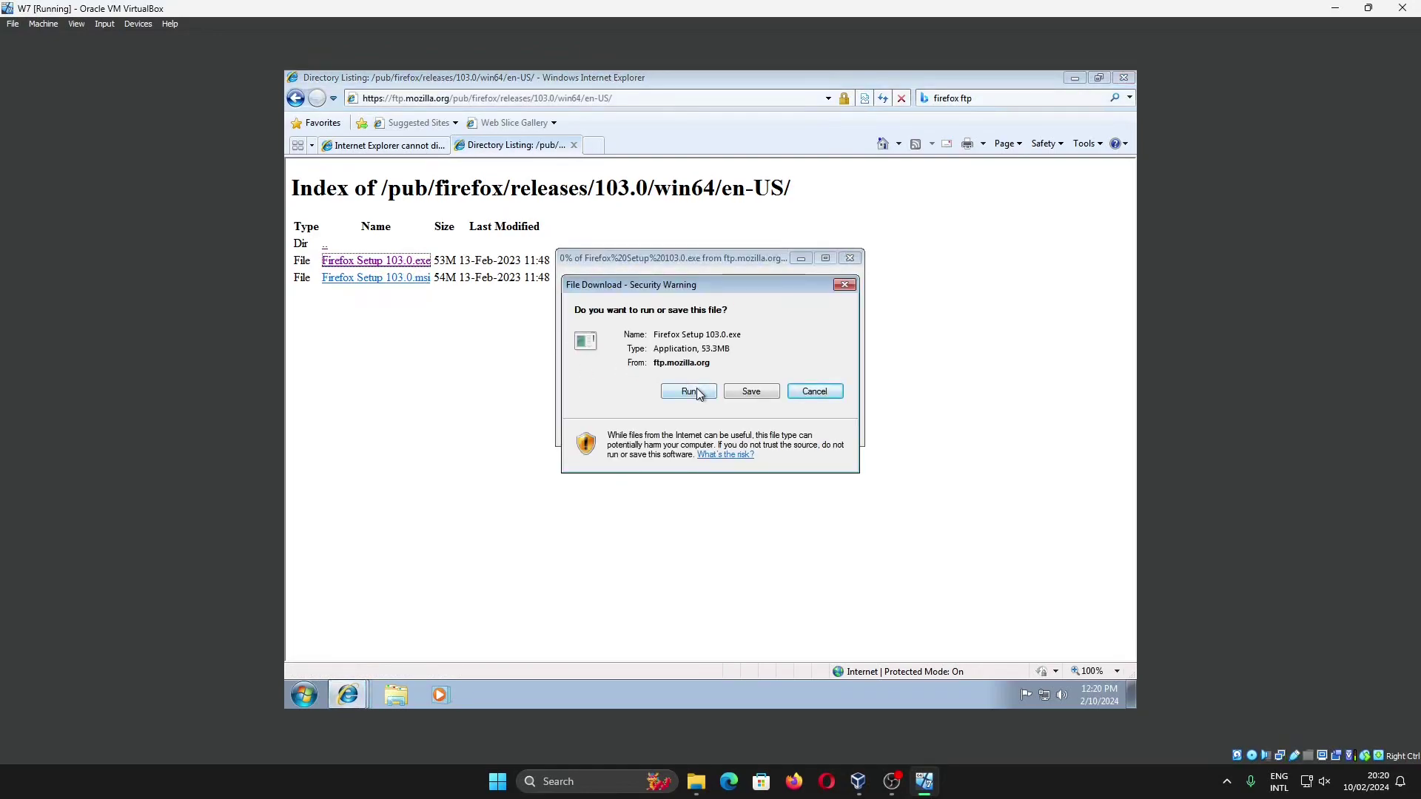
{"action": "left_click", "coordinate": [742, 392]}
{"action": "key", "text": "Return"}
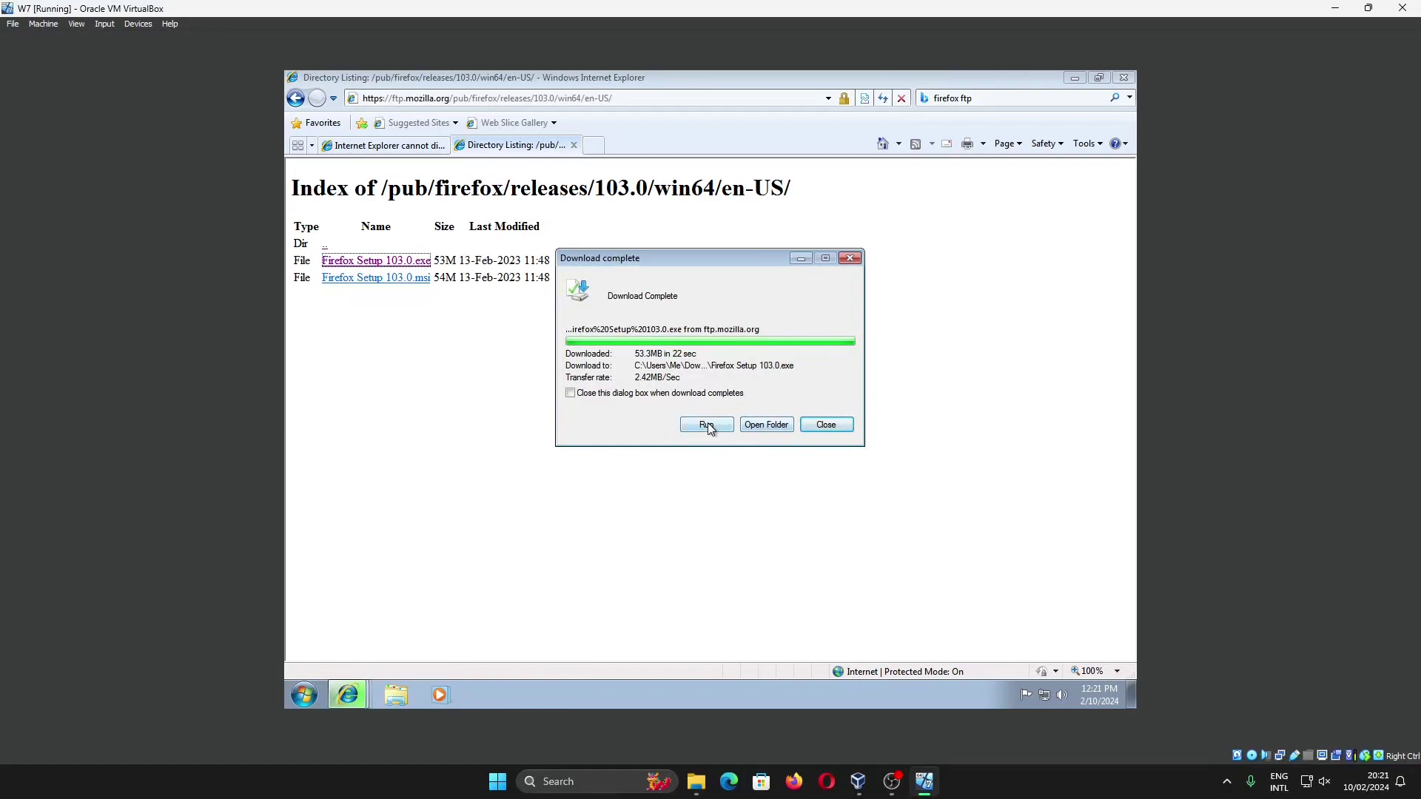
- Open the folder holding the downloaded Firefox Setup 103.0 installer, run it and allow it to make changes to the computer
{"action": "left_click", "coordinate": [761, 427]}
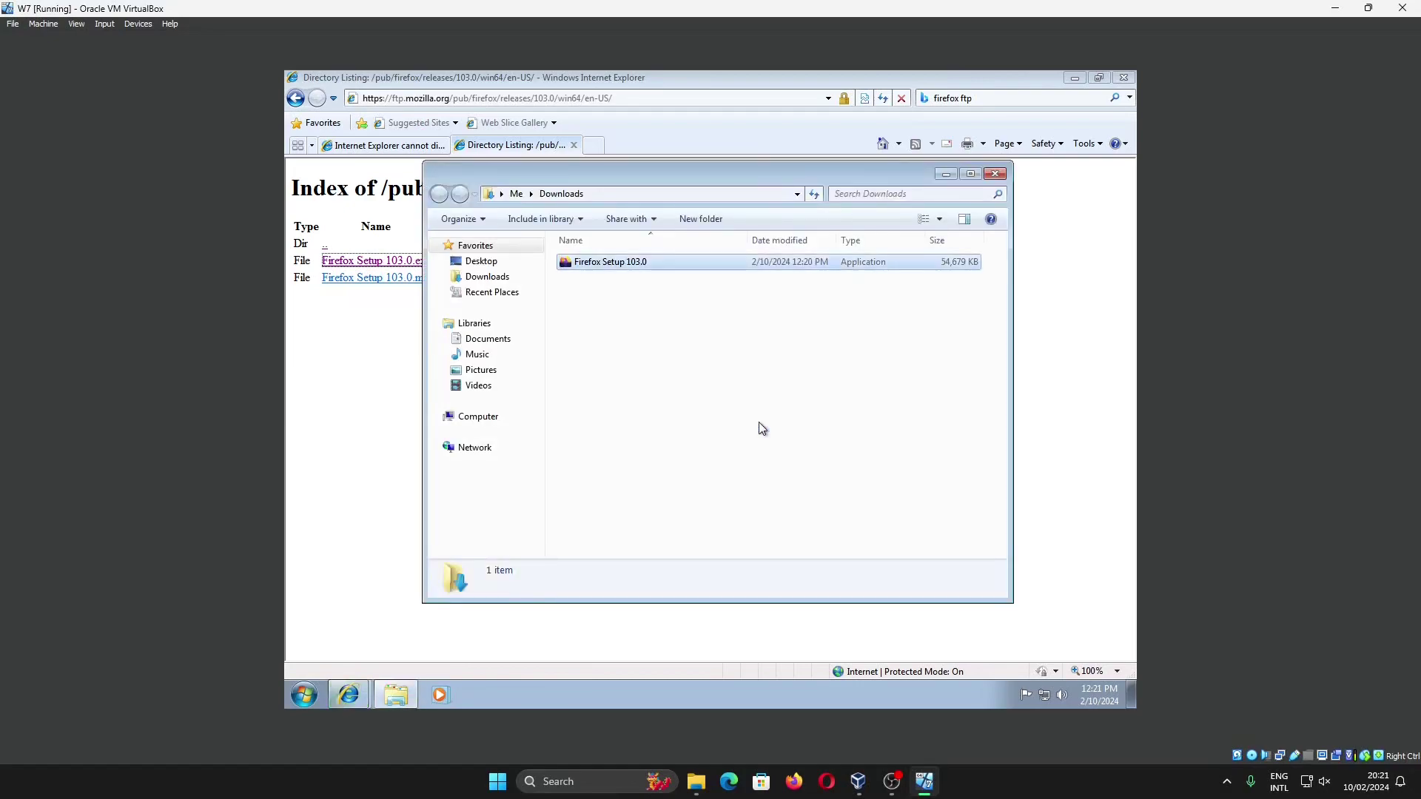
{"action": "double_click", "coordinate": [655, 265]}
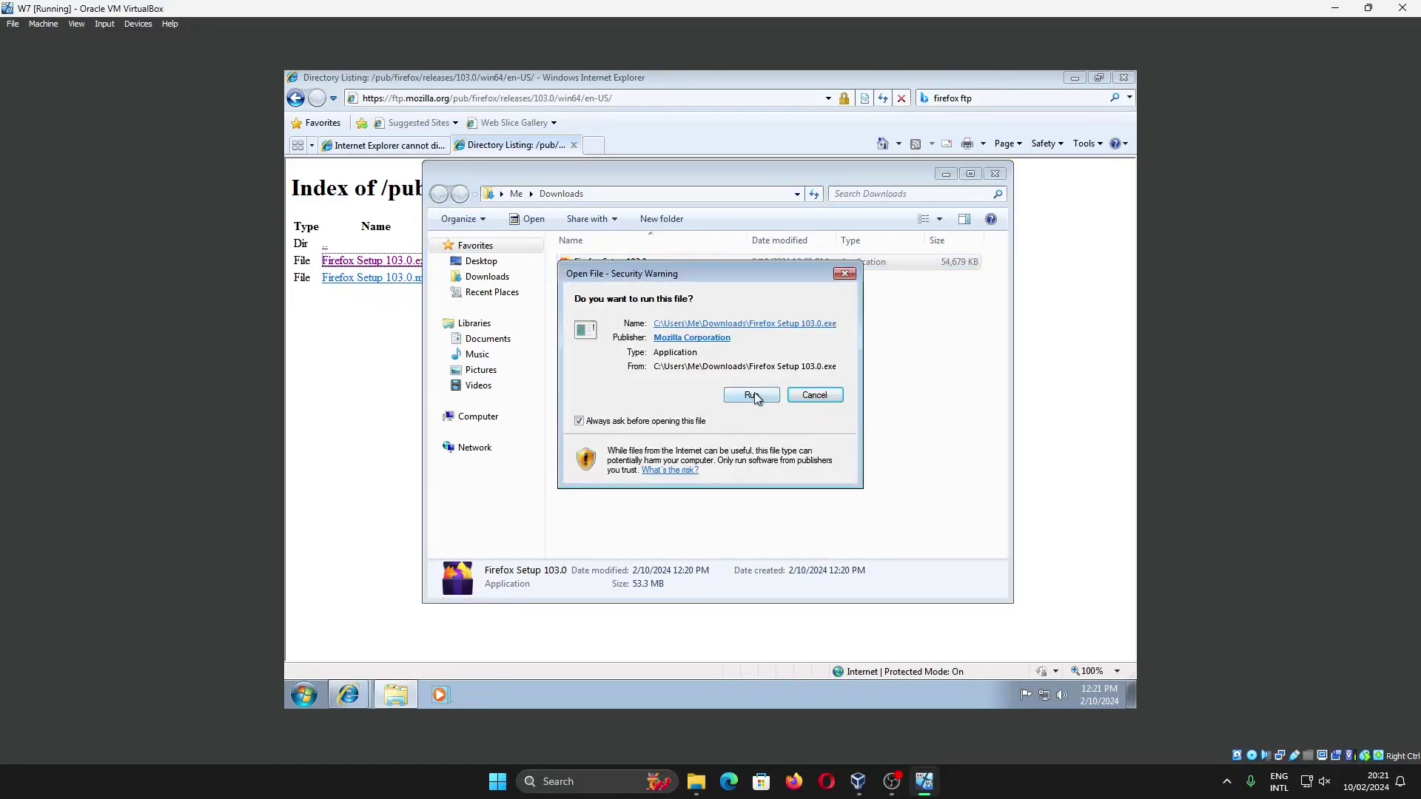
{"action": "left_click", "coordinate": [752, 395]}
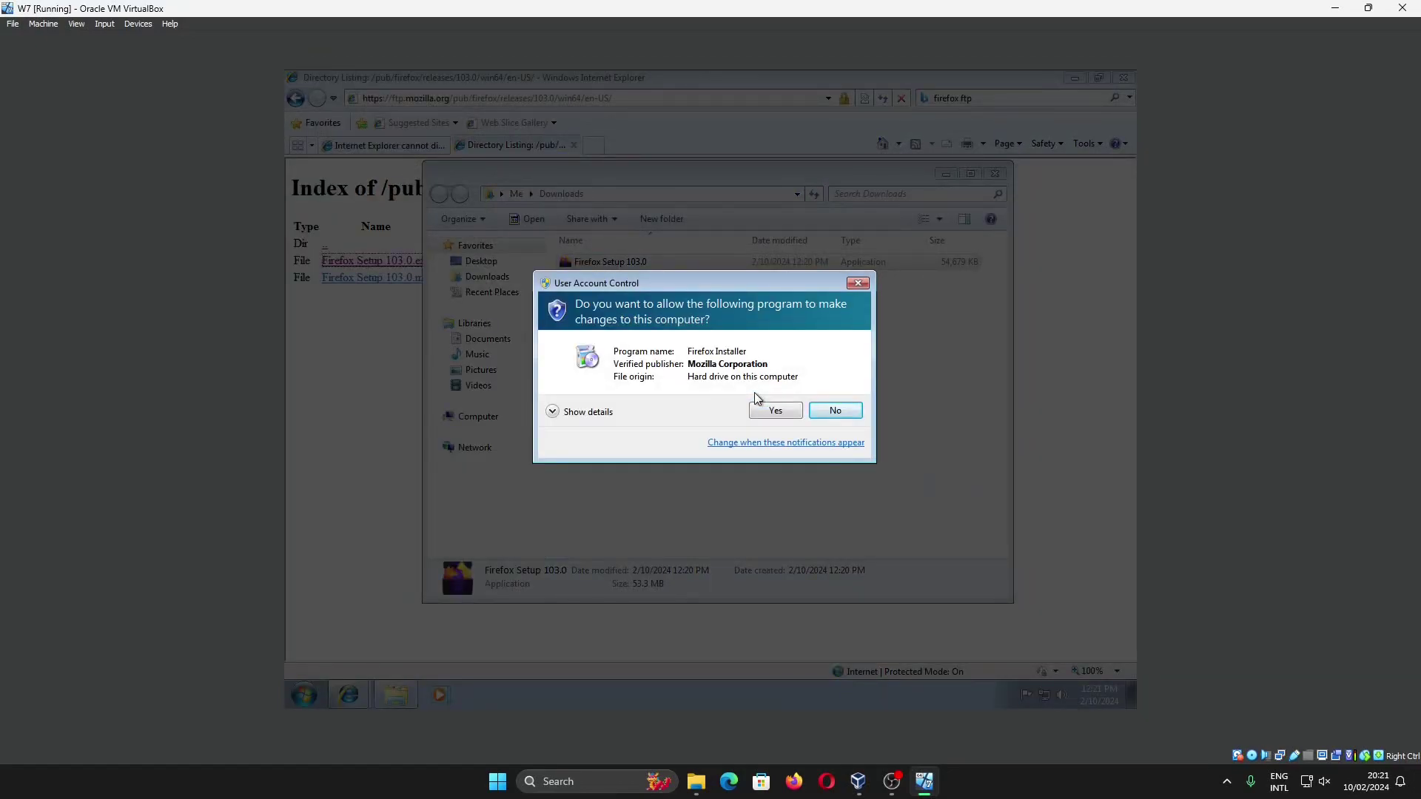
{"action": "left_click", "coordinate": [774, 410]}
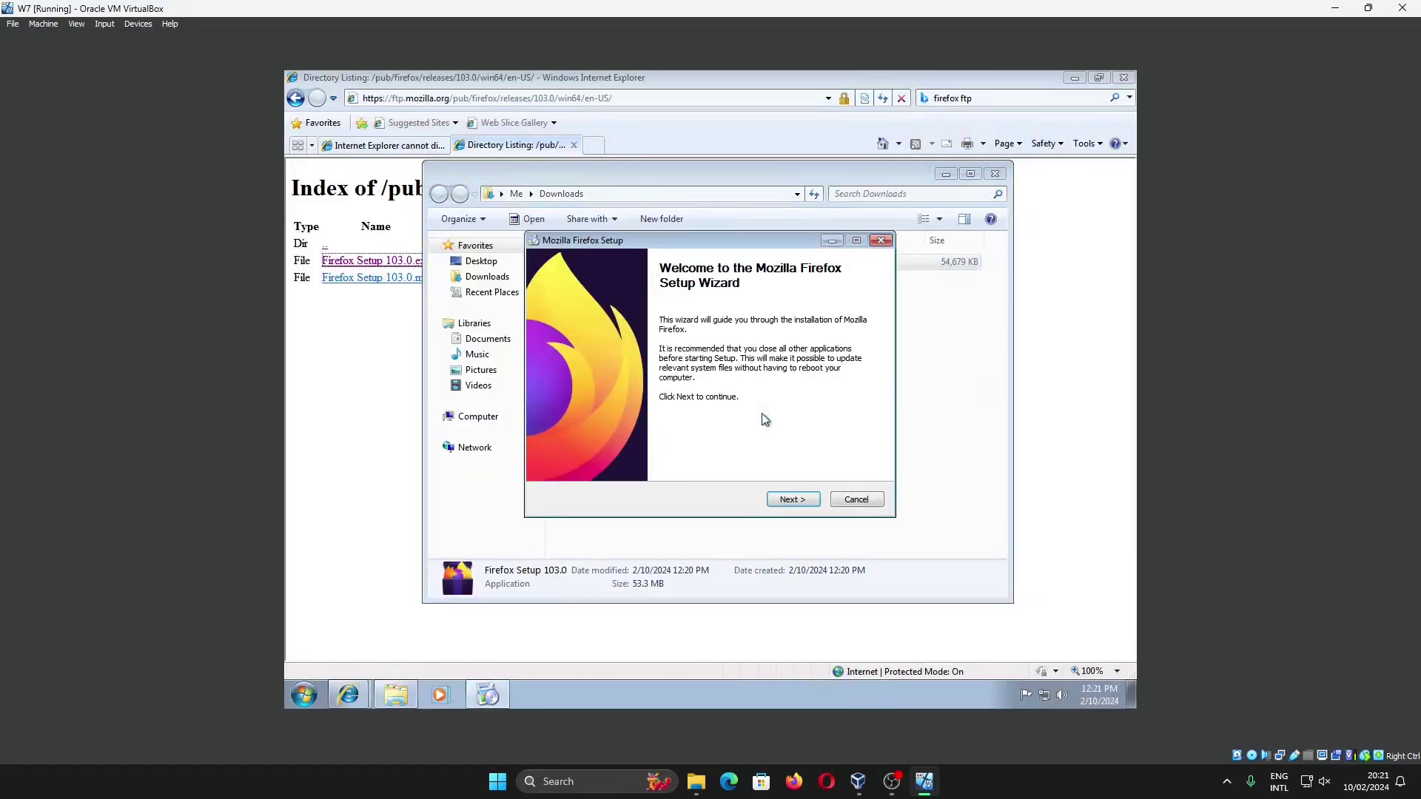
- Choose the Custom setup, keep the destination folder C:\Program Files\Mozilla Firefox\, and keep Install Maintenance Service enabled
{"action": "left_click", "coordinate": [790, 501]}
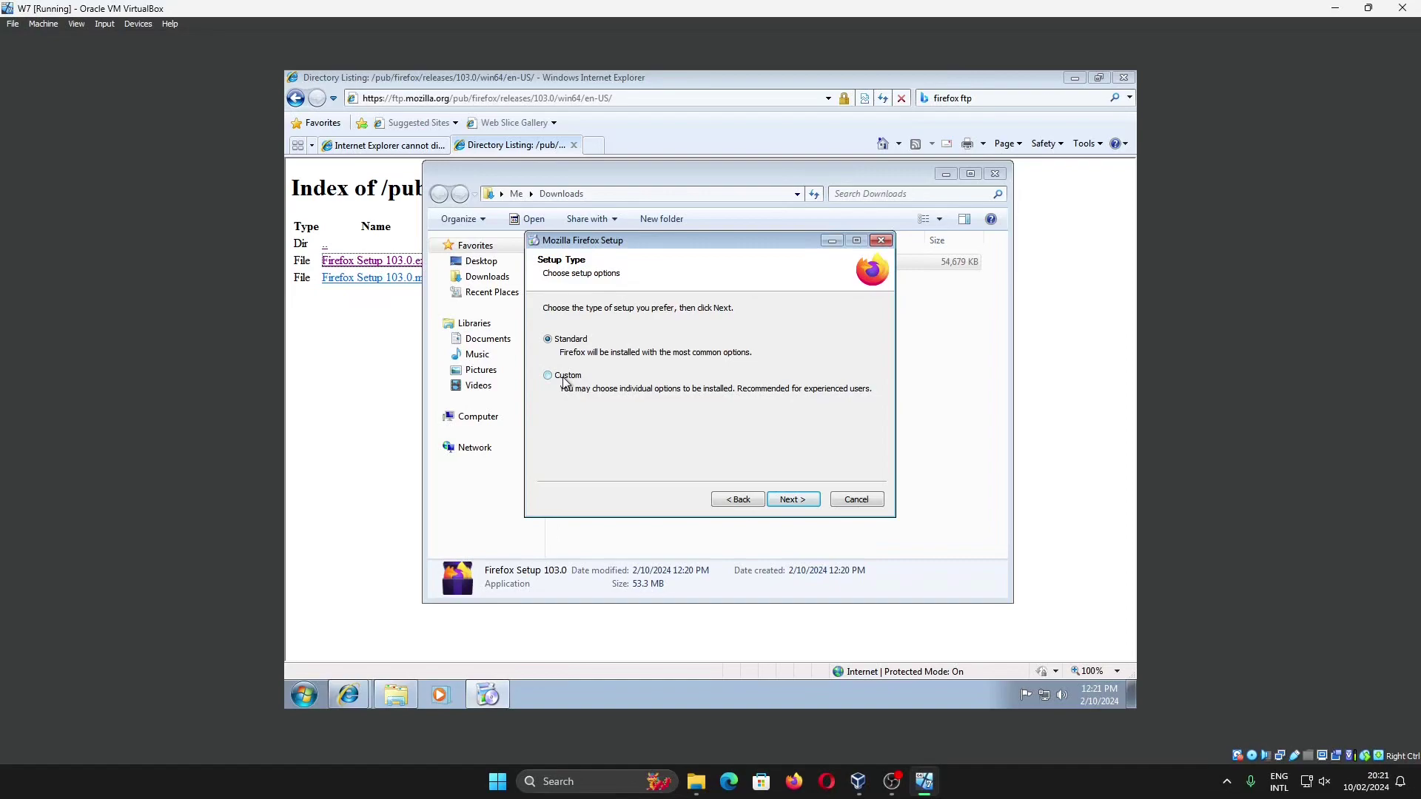
{"action": "left_click", "coordinate": [788, 499]}
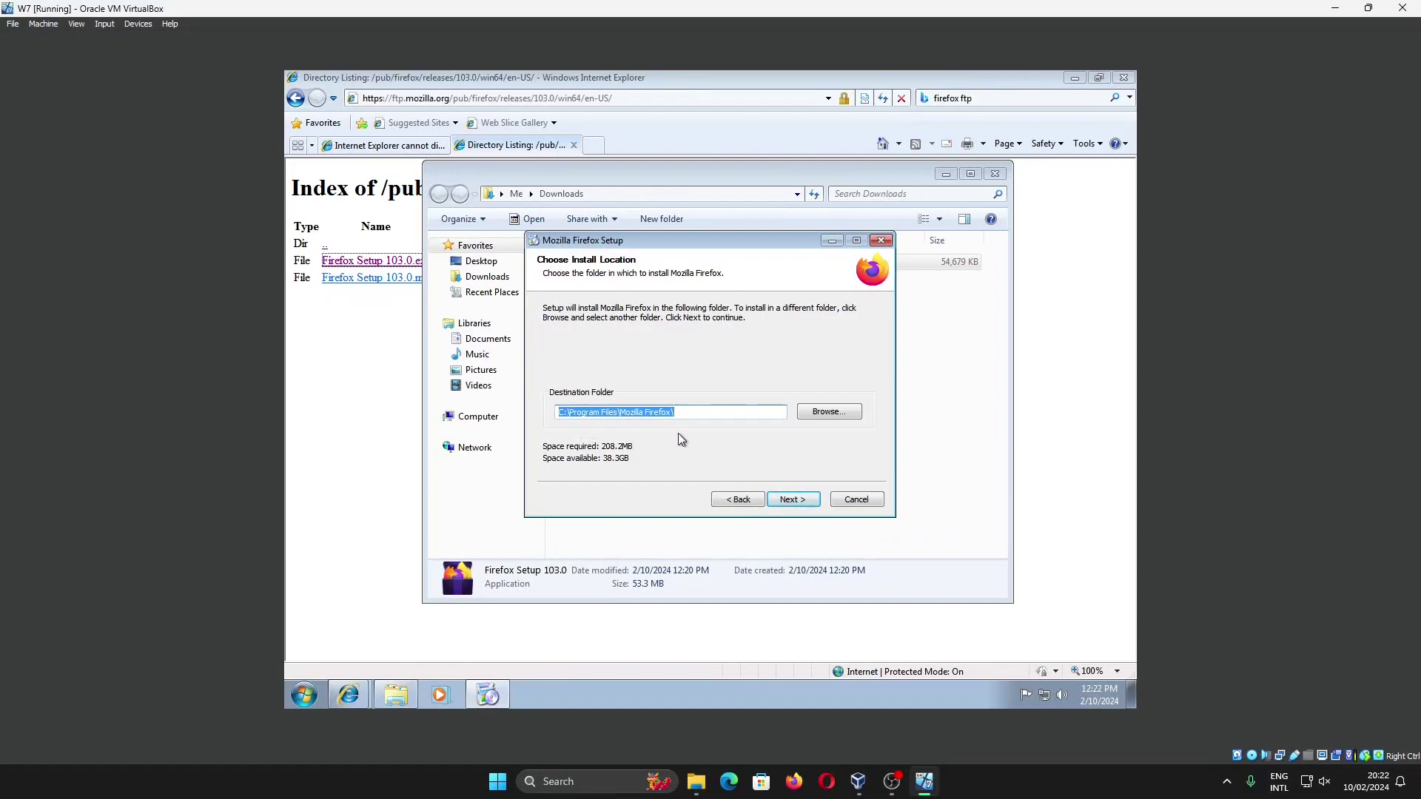
{"action": "left_click", "coordinate": [792, 499]}
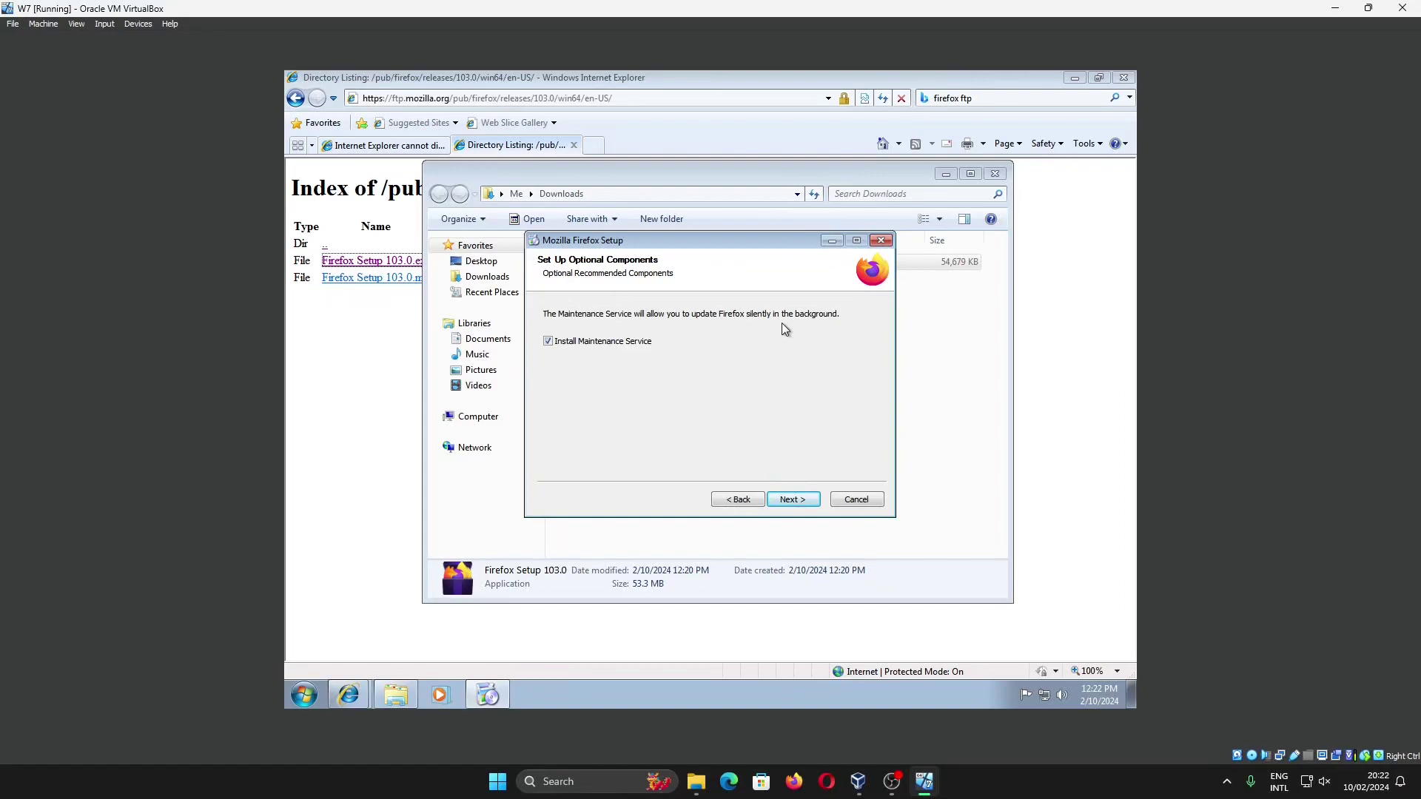
{"action": "left_click", "coordinate": [786, 501]}
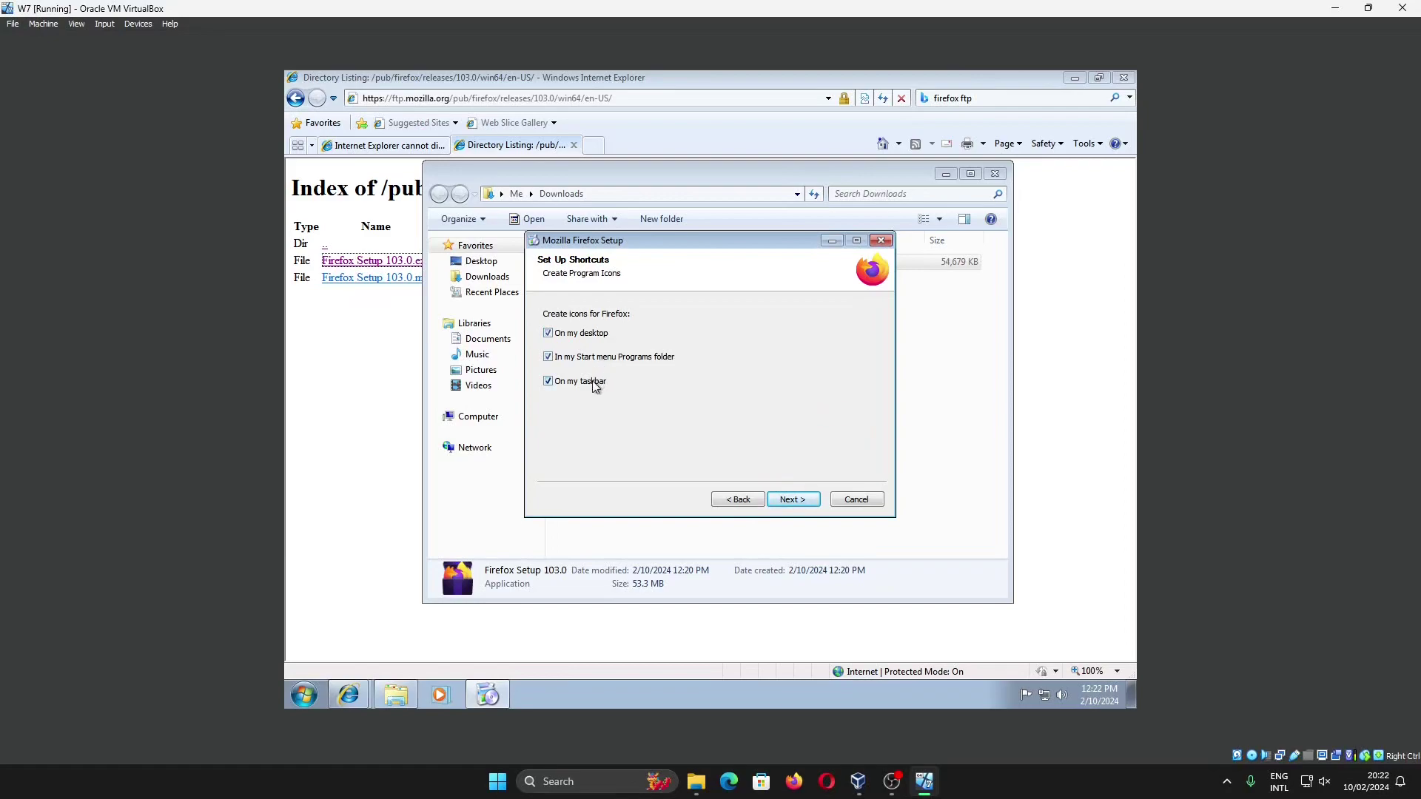
- View the virtual machine's list of all programs and minimise Internet Explorer to look at the desktop
{"action": "left_click", "coordinate": [293, 698]}
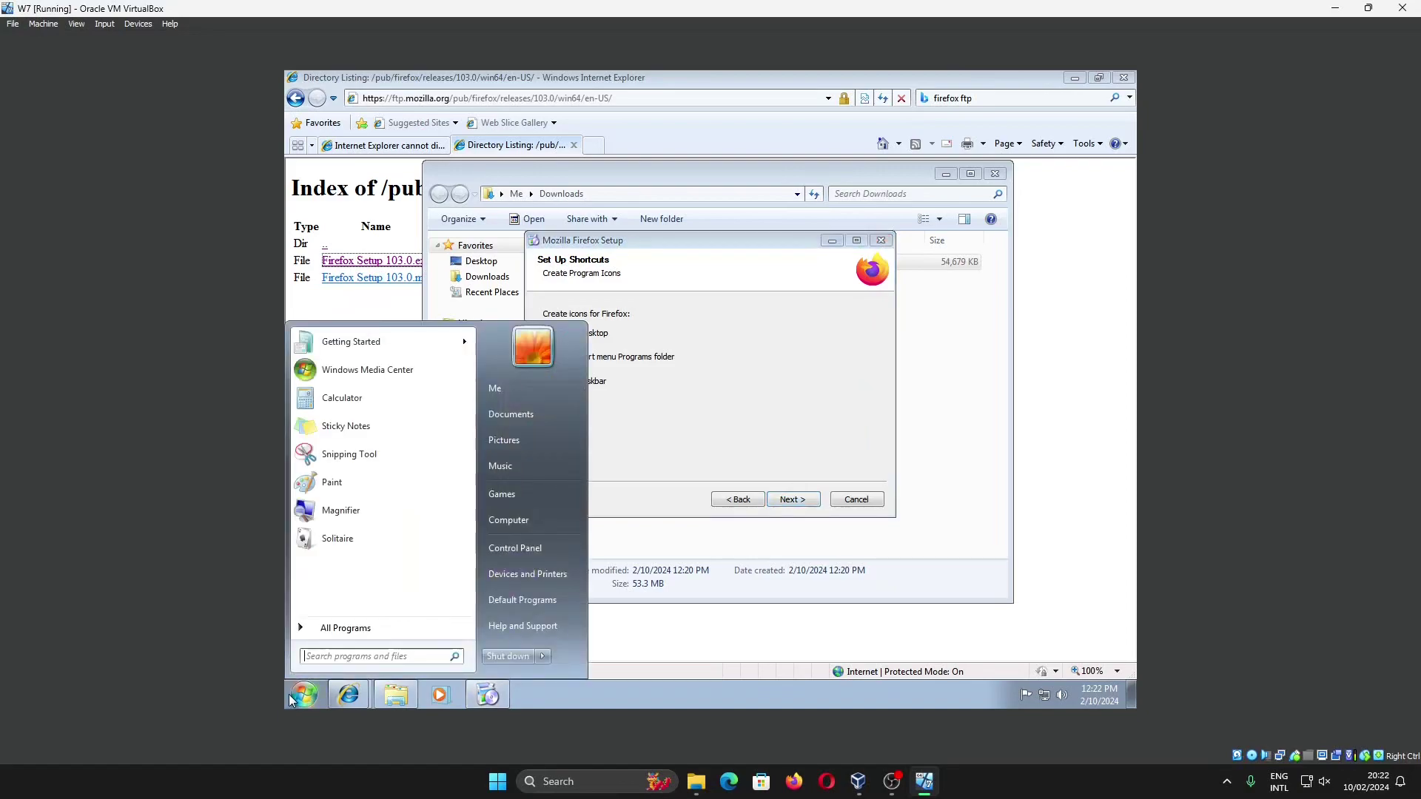
{"action": "left_click", "coordinate": [374, 622]}
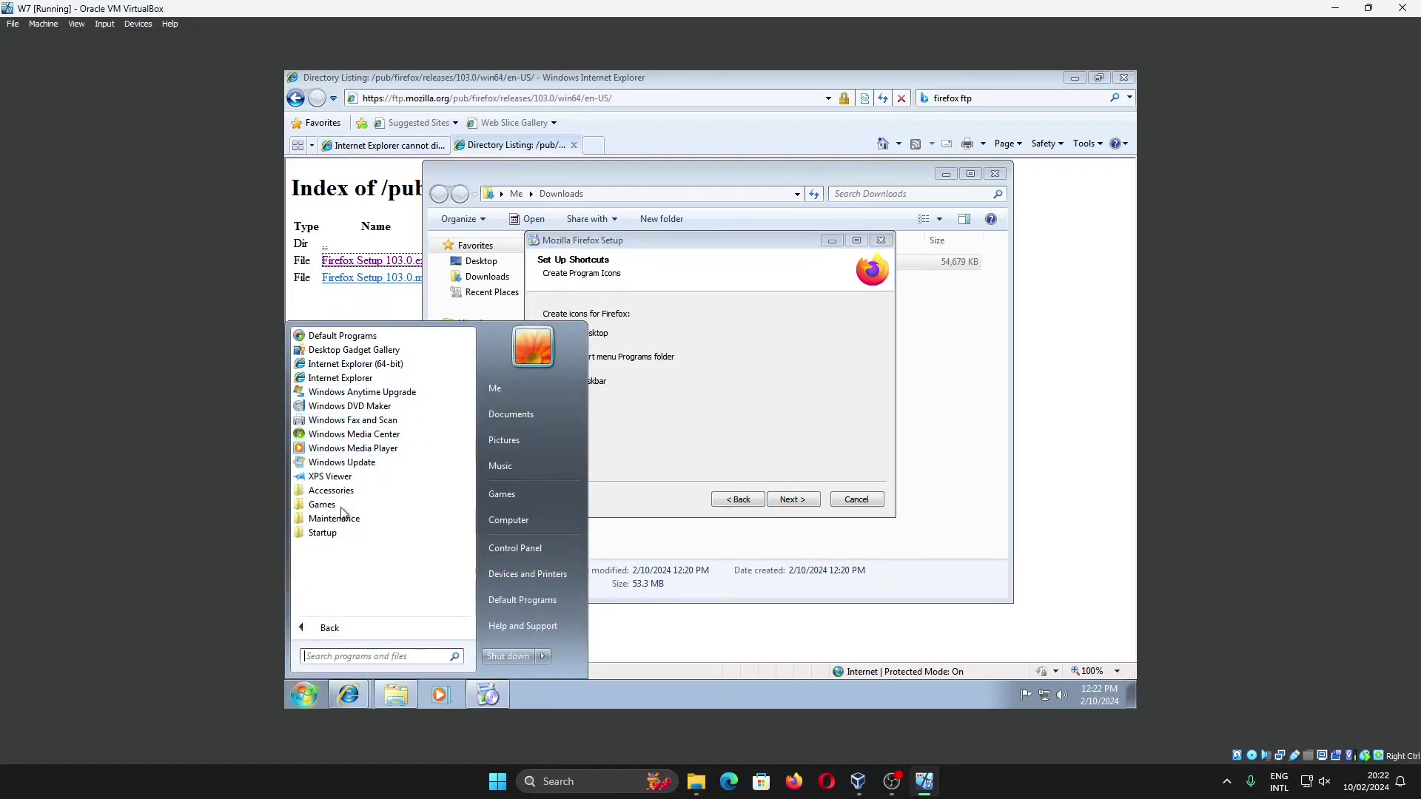
{"action": "left_click", "coordinate": [674, 457]}
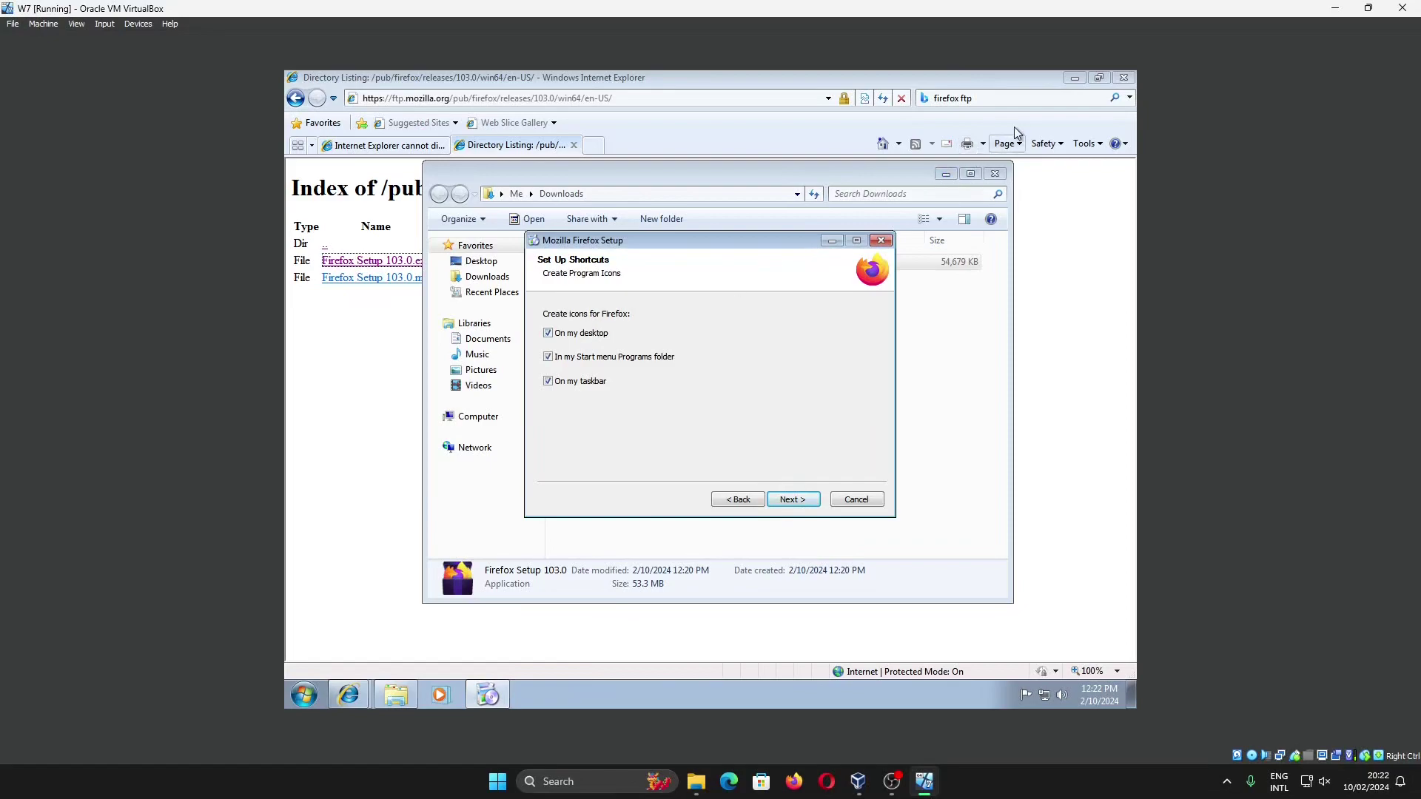
{"action": "left_click", "coordinate": [1075, 78]}
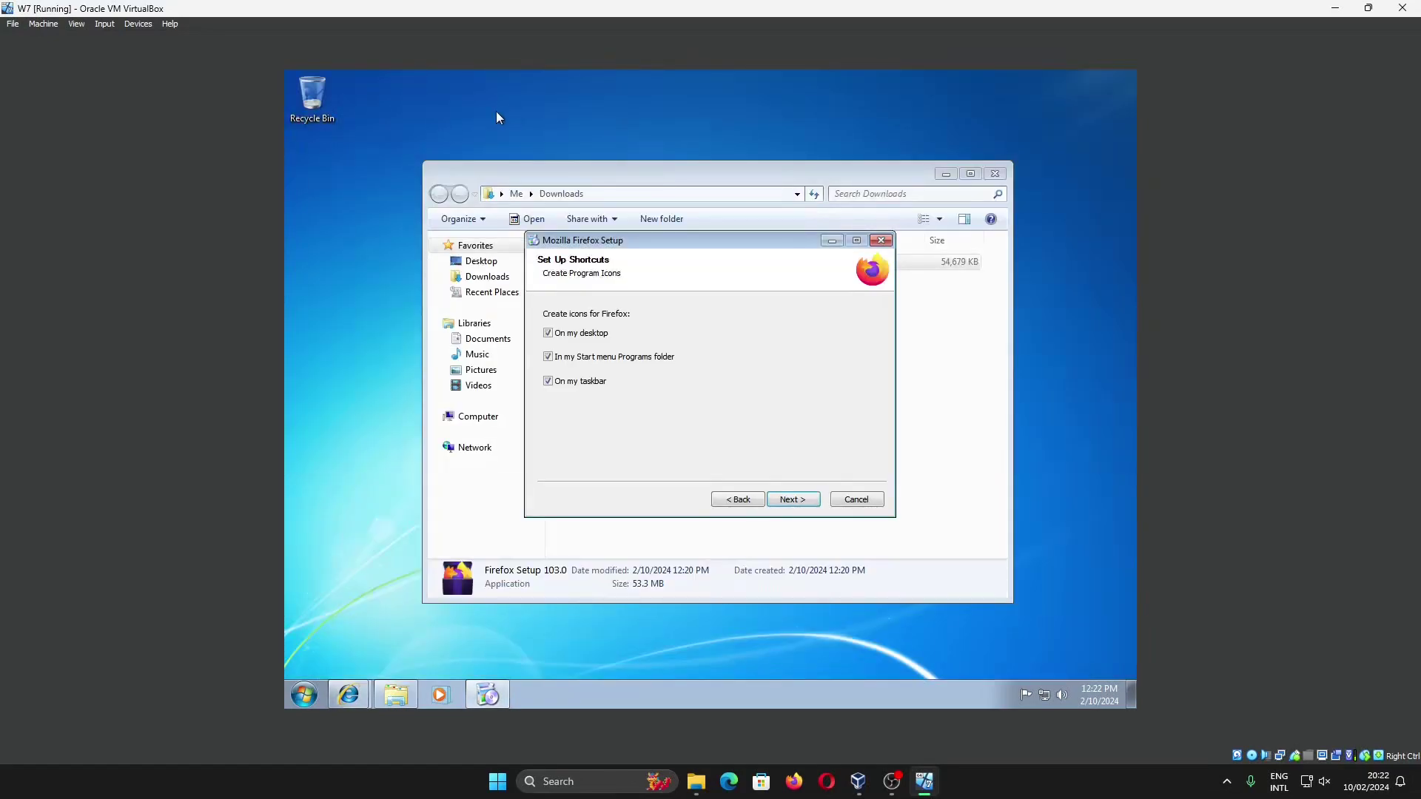
- Install Firefox with desktop, Start menu and taskbar icons as the default web browser, and launch it on finishing
{"action": "left_click", "coordinate": [795, 500]}
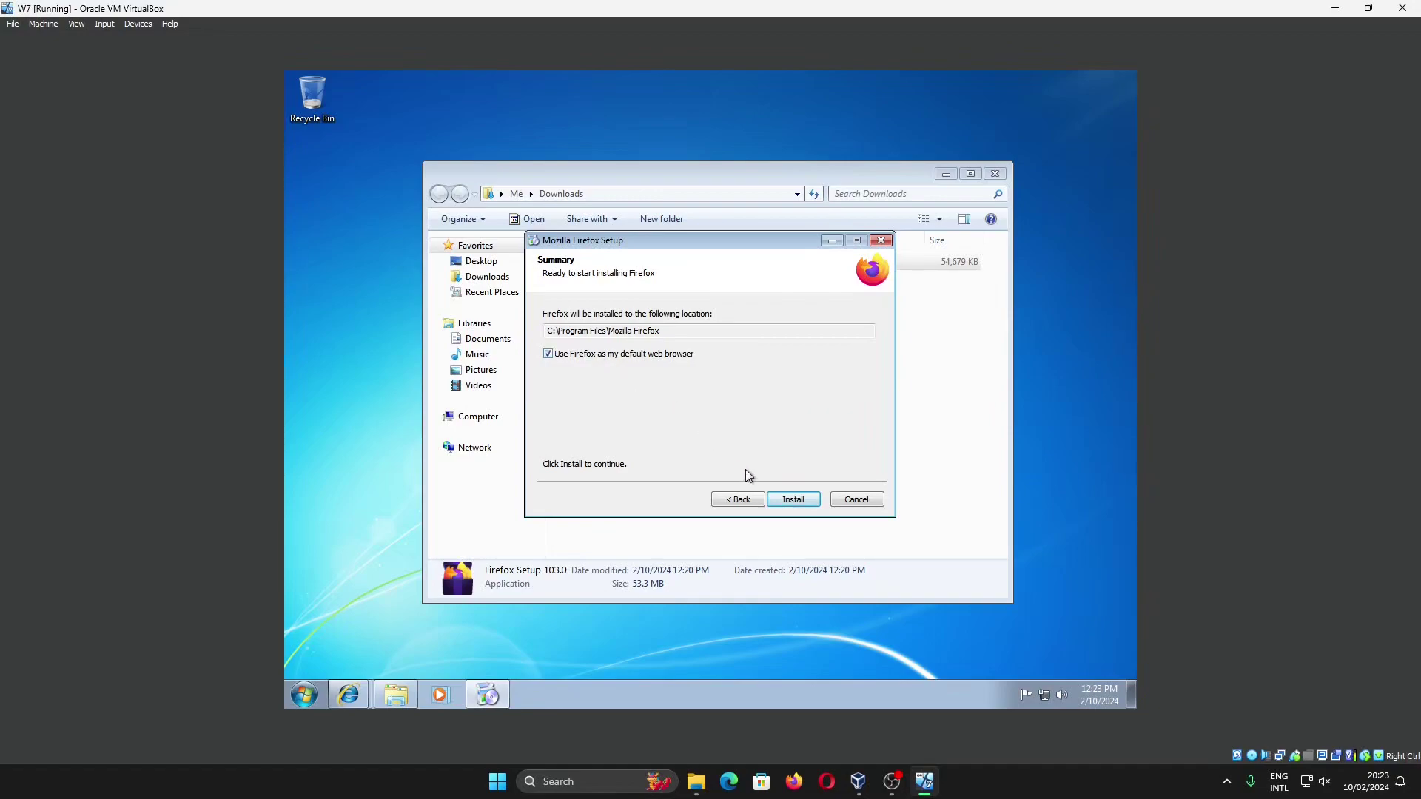
{"action": "left_click", "coordinate": [794, 501]}
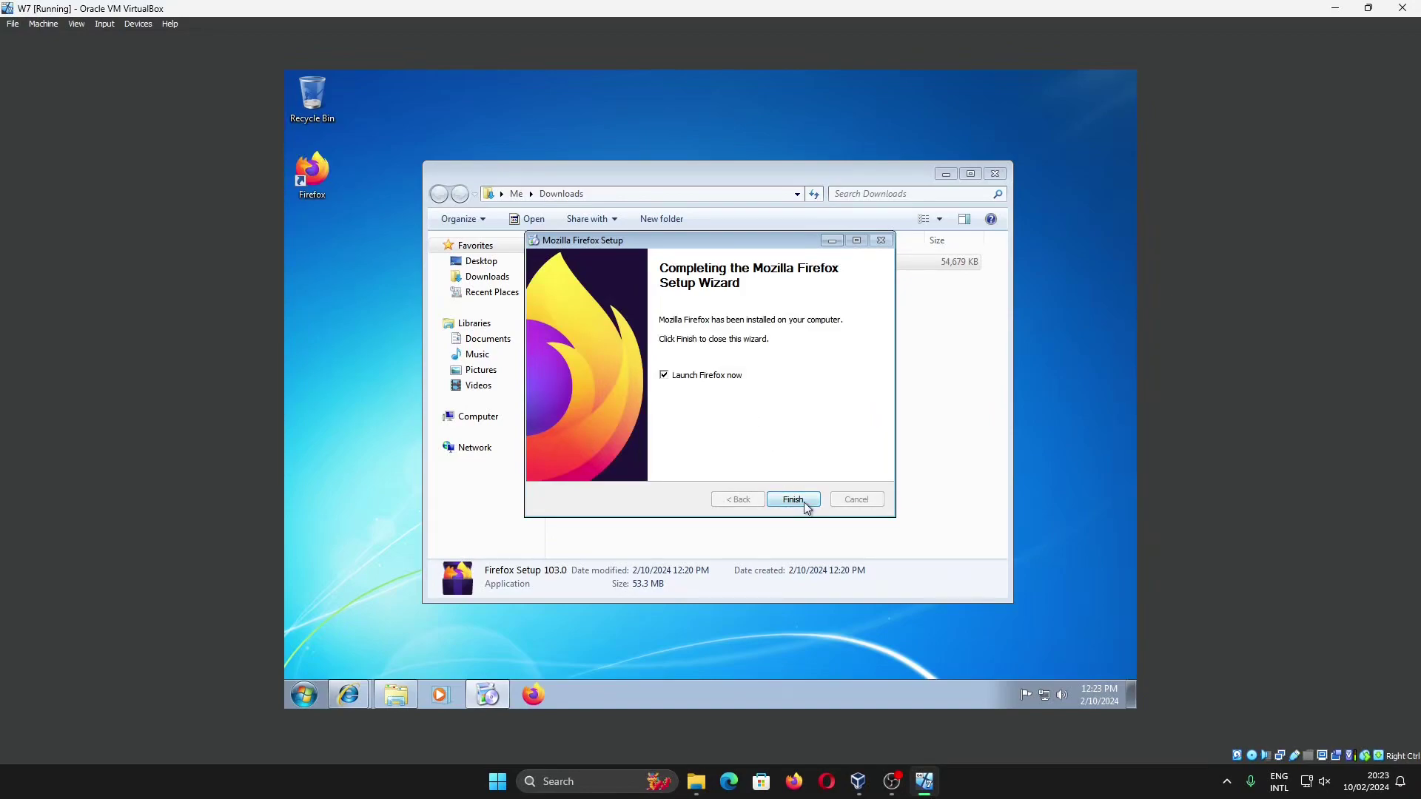
{"action": "left_click", "coordinate": [806, 507]}
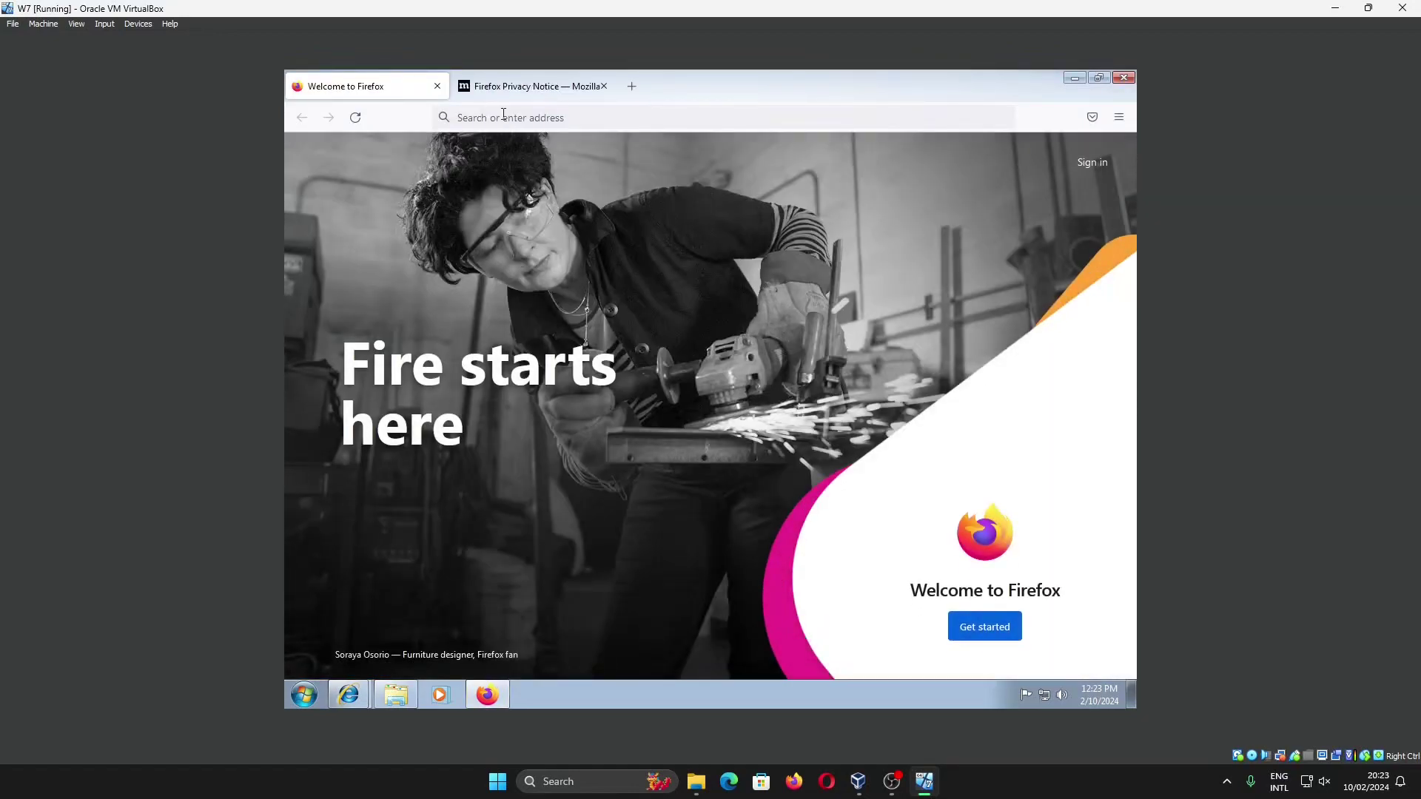
{"action": "left_click", "coordinate": [503, 117]}
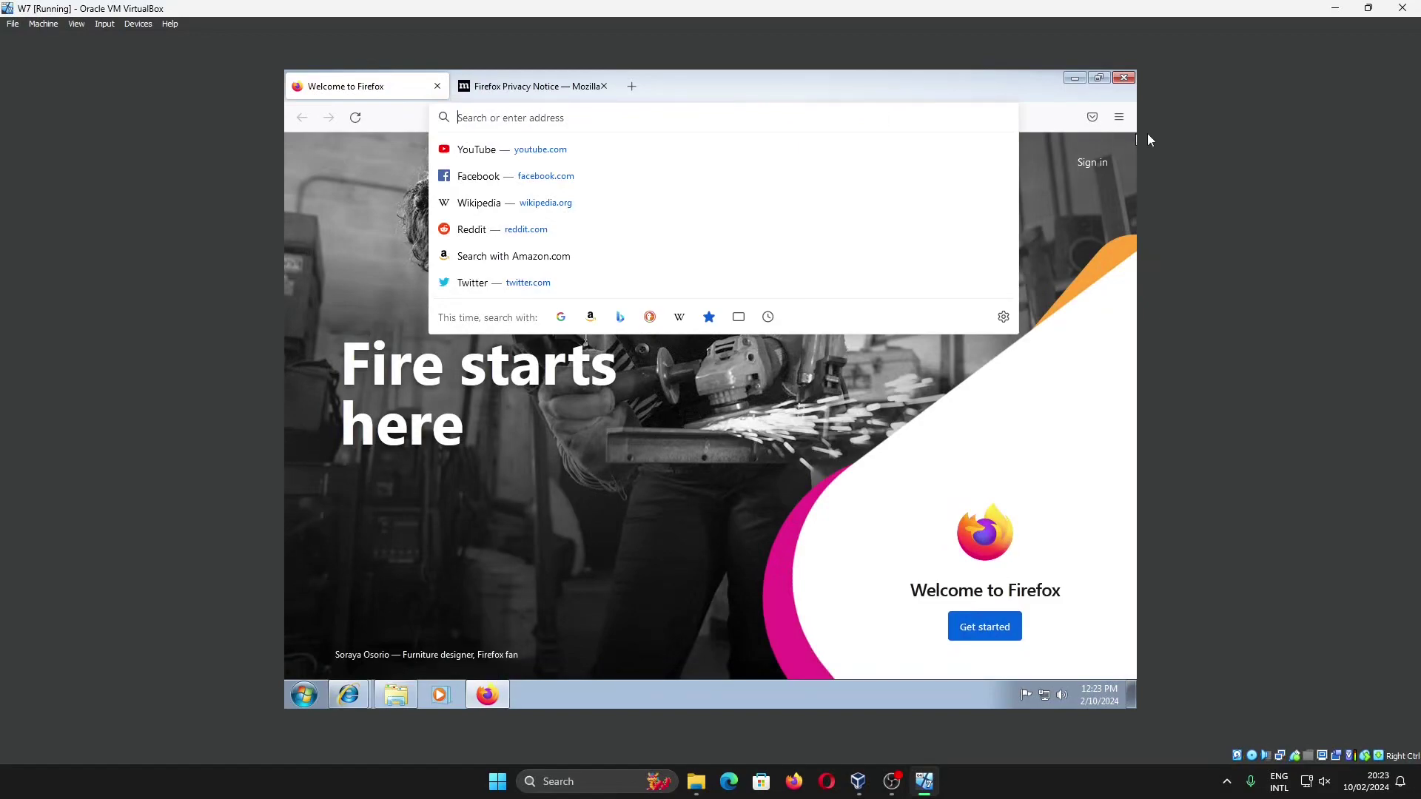
{"action": "left_click", "coordinate": [1119, 117]}
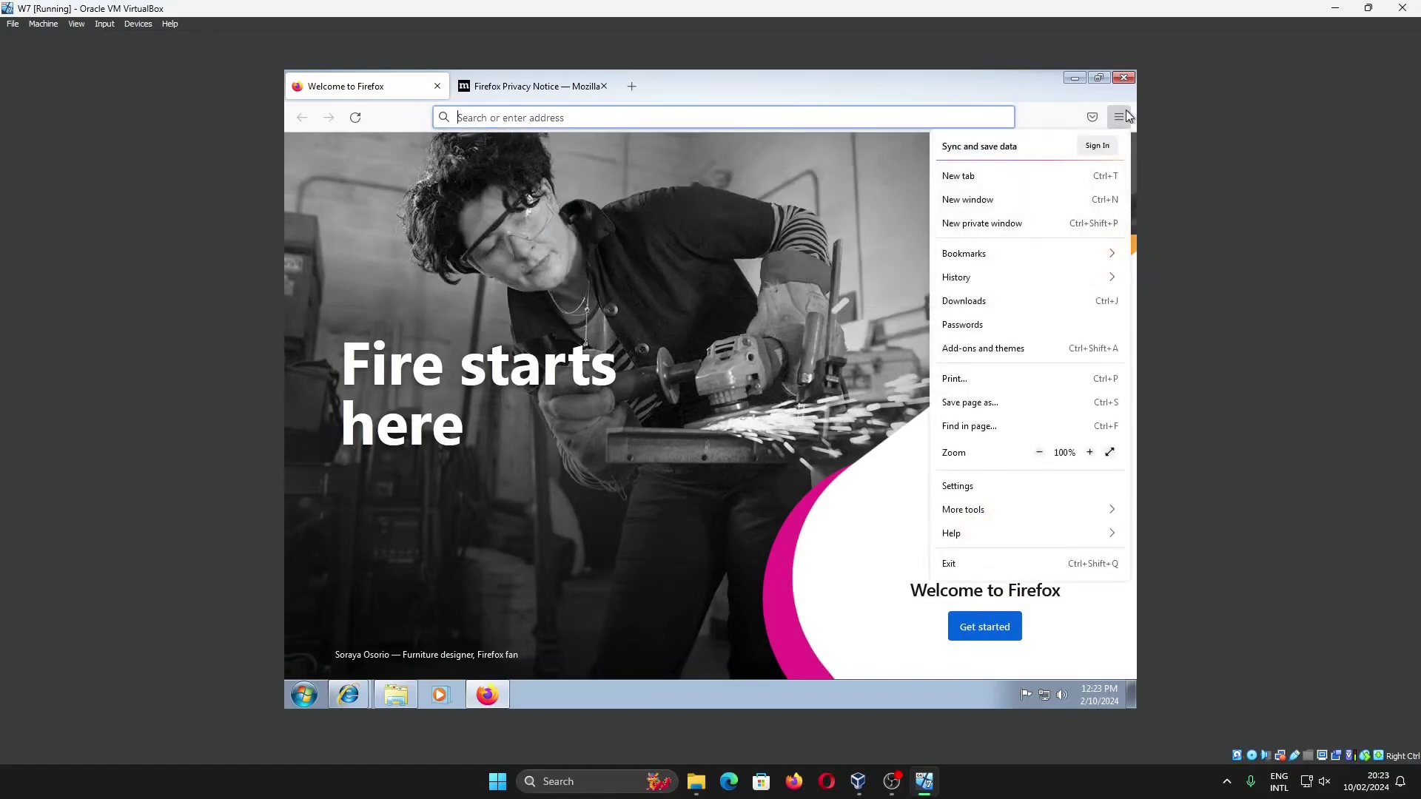
{"action": "left_click", "coordinate": [1016, 543]}
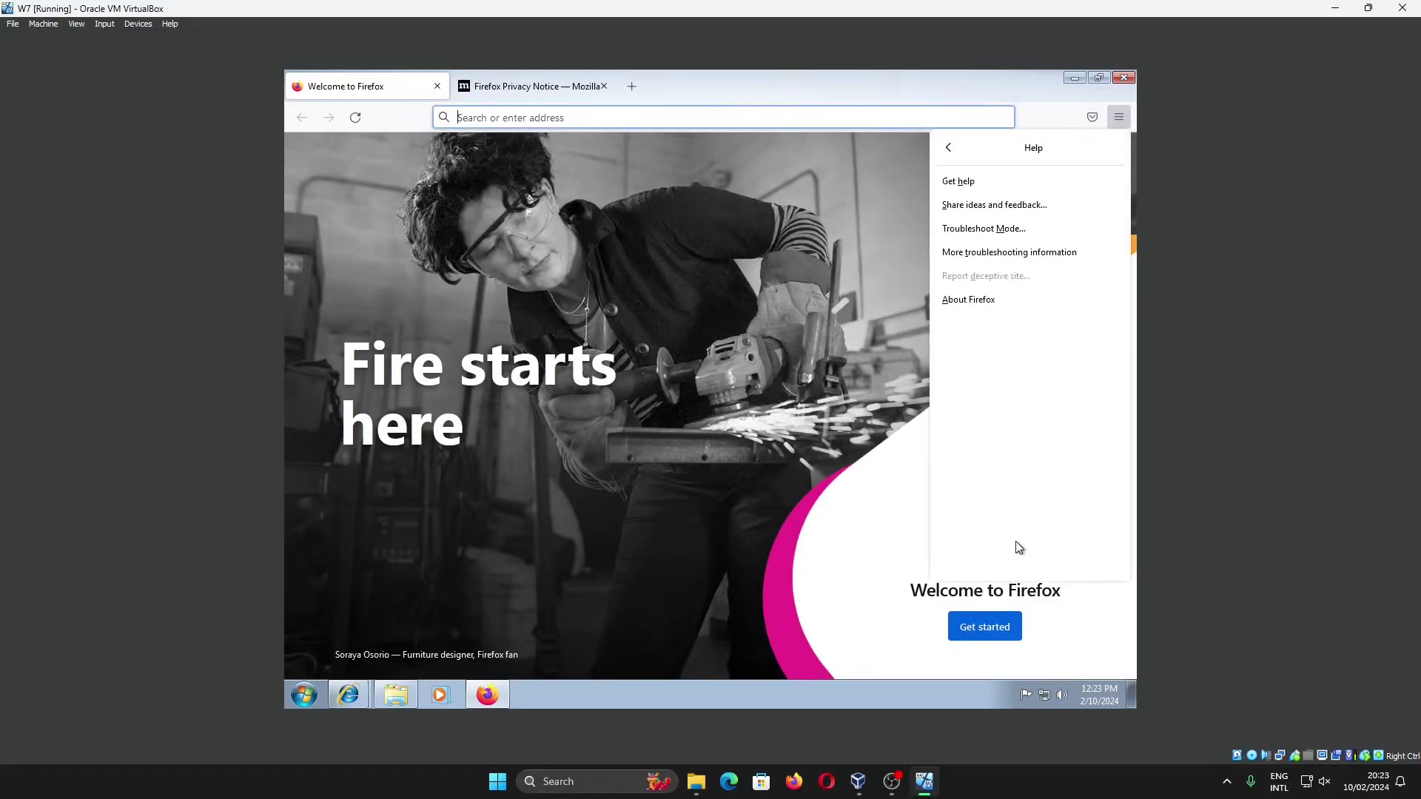
{"action": "left_click", "coordinate": [822, 382]}
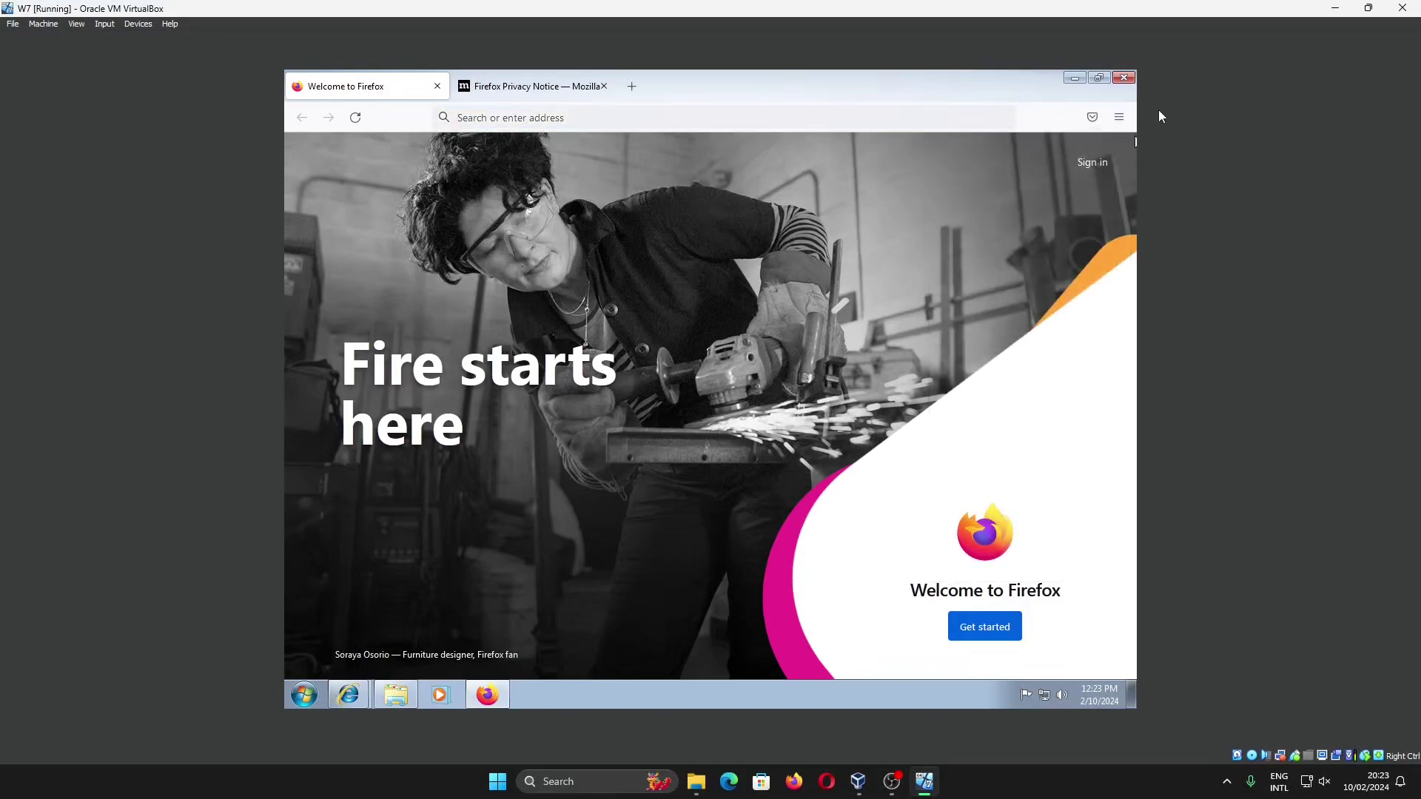
- Open the About Firefox window to fetch the available update for version 103.0, and restart the browser to apply it
{"action": "left_click", "coordinate": [1112, 123]}
{"action": "left_click", "coordinate": [966, 530]}
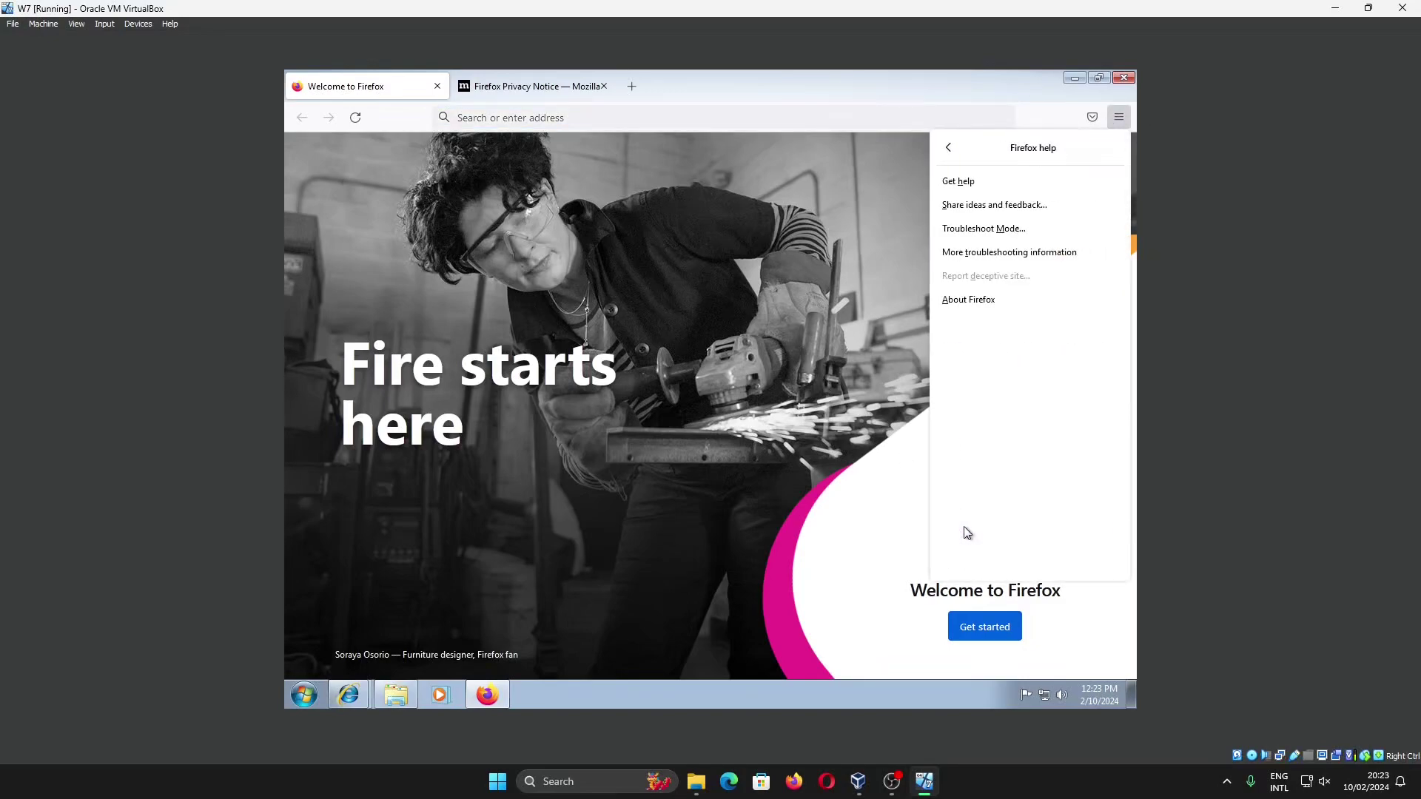
{"action": "left_click", "coordinate": [972, 300]}
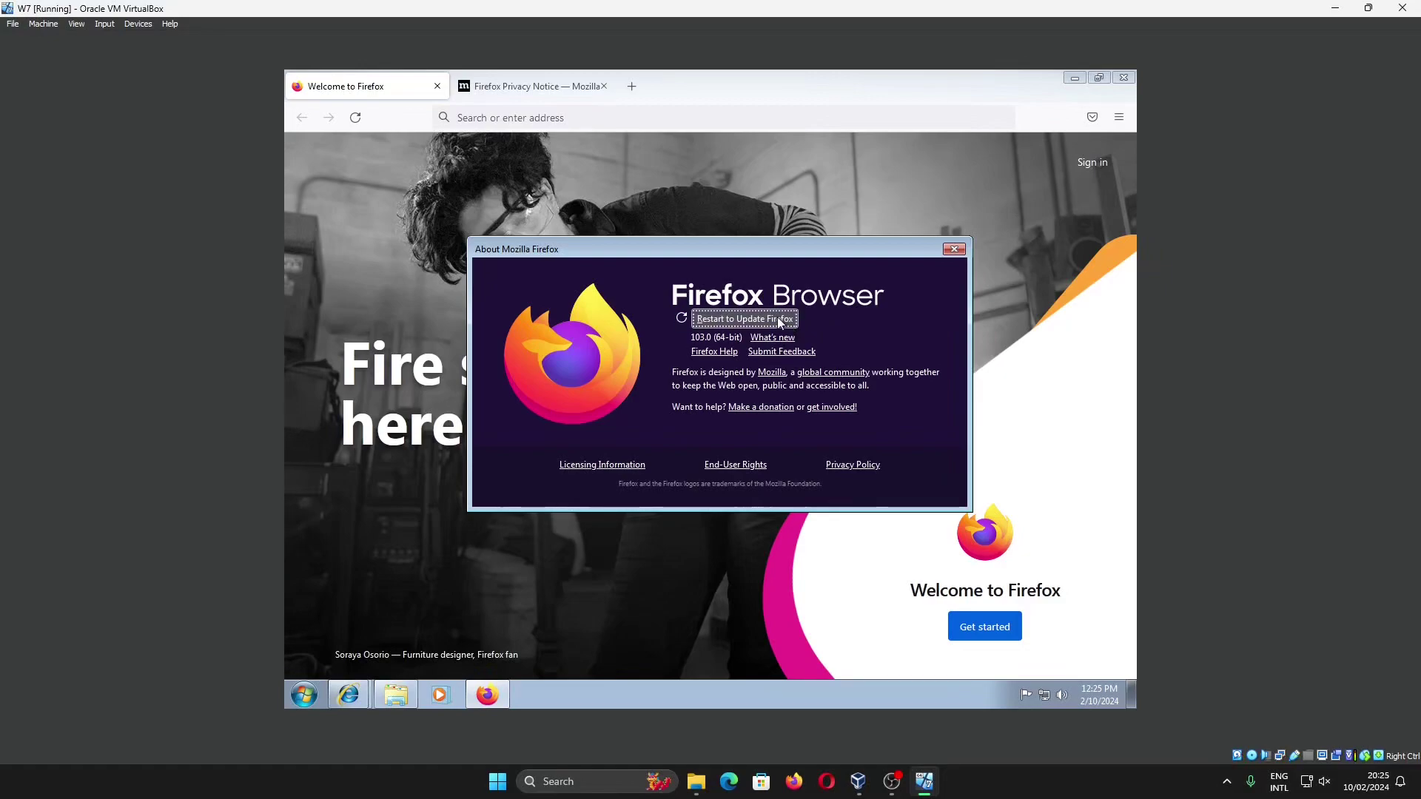
{"action": "left_click", "coordinate": [770, 322]}
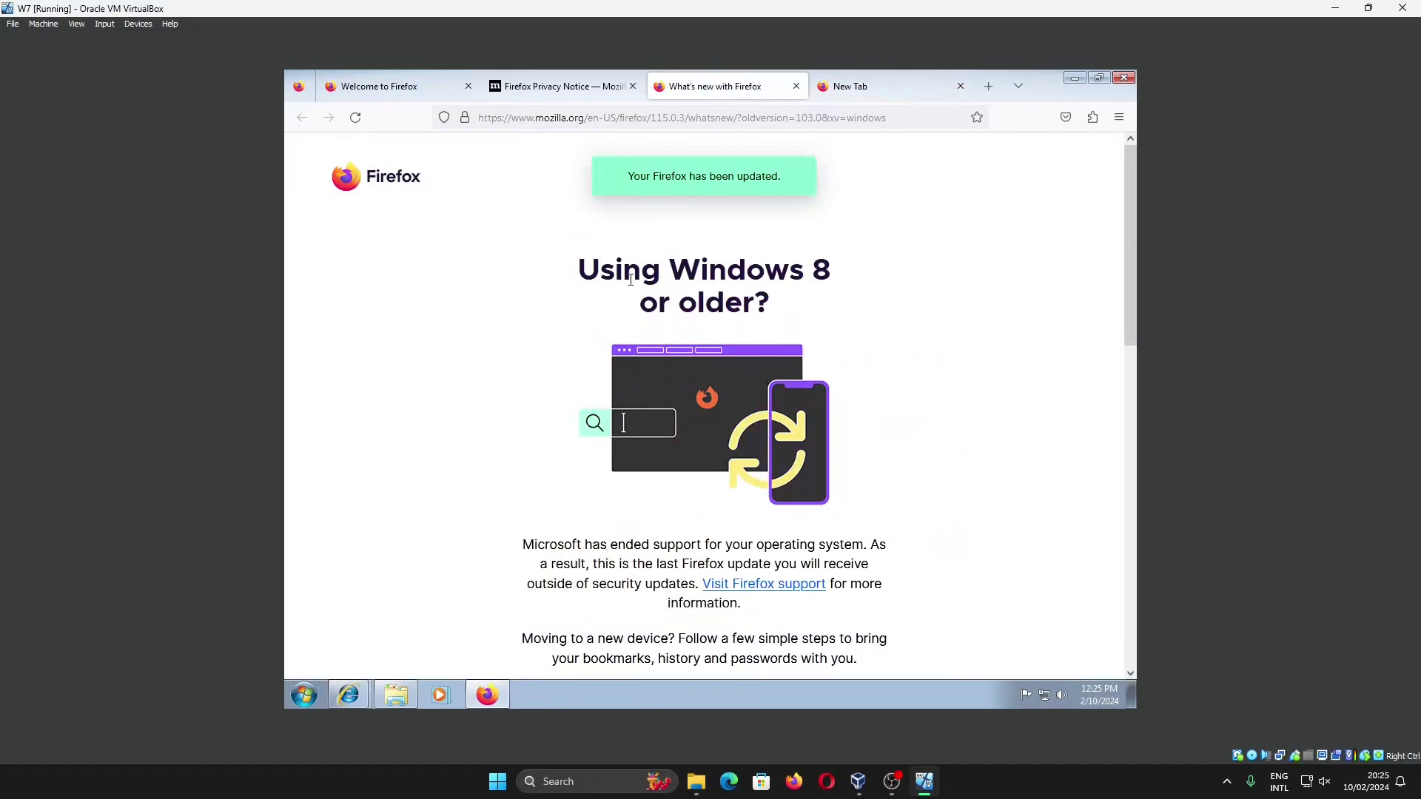
- Skim the What's new page, check for a further update in About Firefox and restart to apply it
{"action": "scroll", "coordinate": [873, 270], "scroll_direction": "down", "scroll_amount": 3}
{"action": "scroll", "coordinate": [874, 269], "scroll_direction": "up", "scroll_amount": 5}
{"action": "left_click", "coordinate": [1118, 117]}
{"action": "left_click", "coordinate": [1018, 523]}
{"action": "left_click", "coordinate": [1002, 324]}
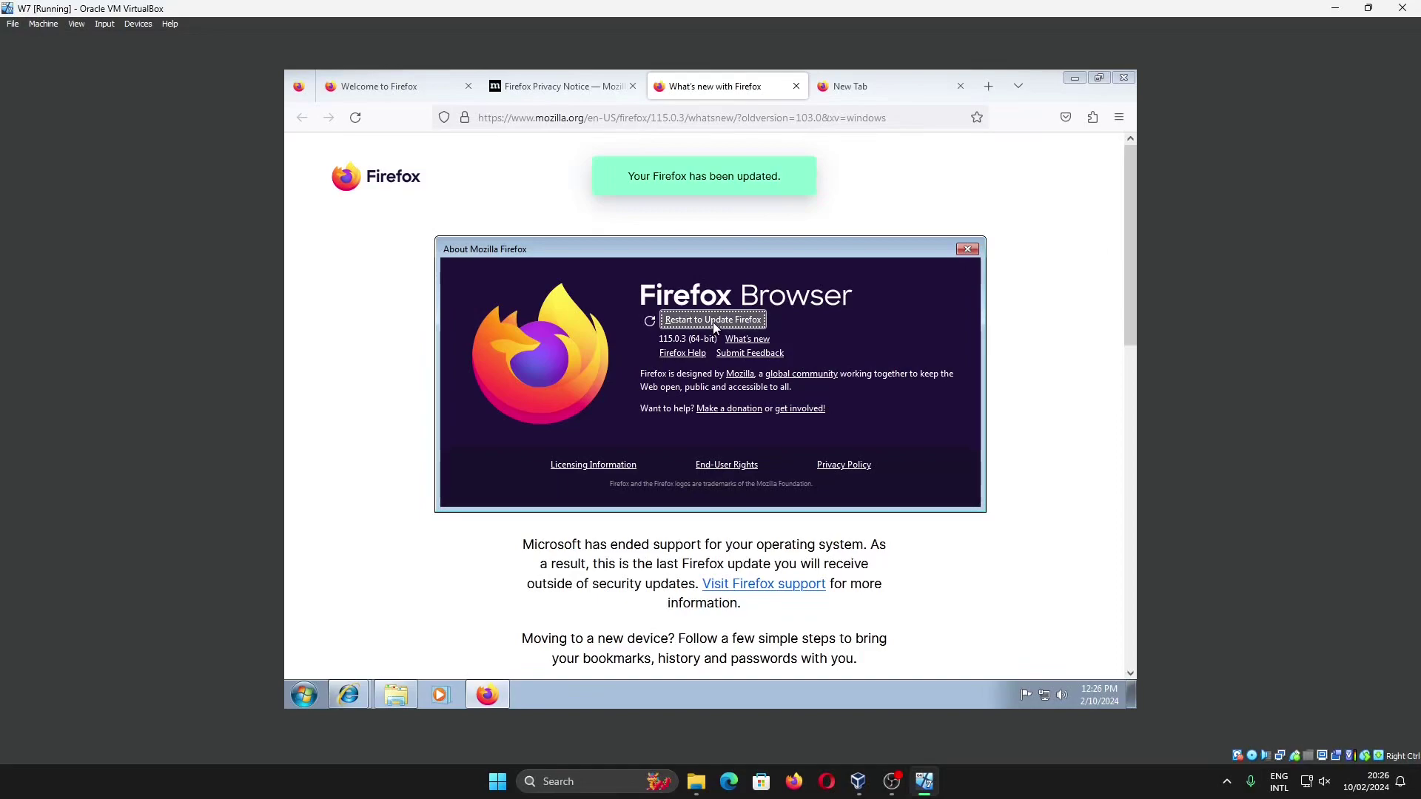
{"action": "left_click", "coordinate": [712, 322]}
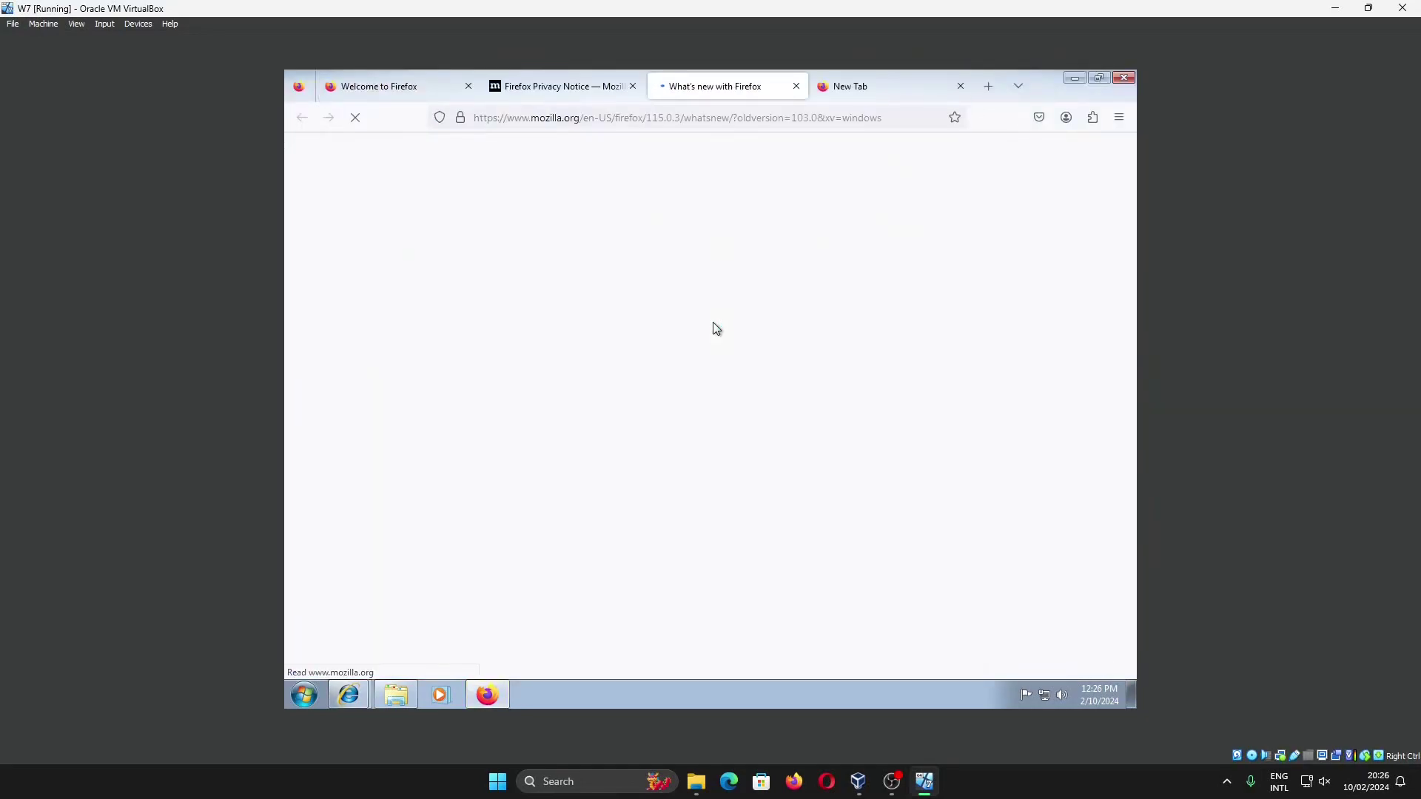
- Reopen About Firefox, restart to apply the update from the esr channel, and check the version information again
{"action": "left_click", "coordinate": [1118, 117]}
{"action": "left_click", "coordinate": [977, 400]}
{"action": "left_click", "coordinate": [961, 326]}
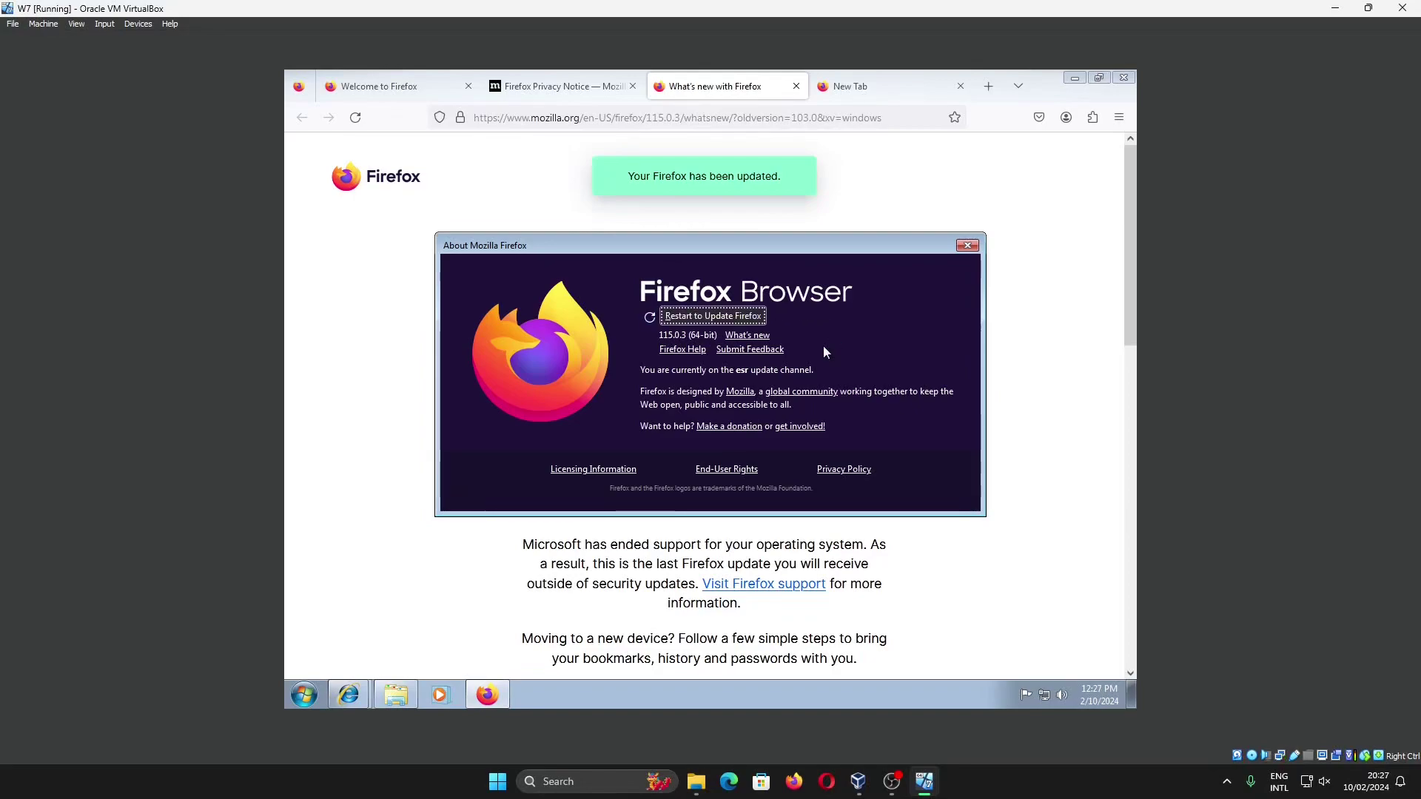
{"action": "left_click", "coordinate": [726, 320]}
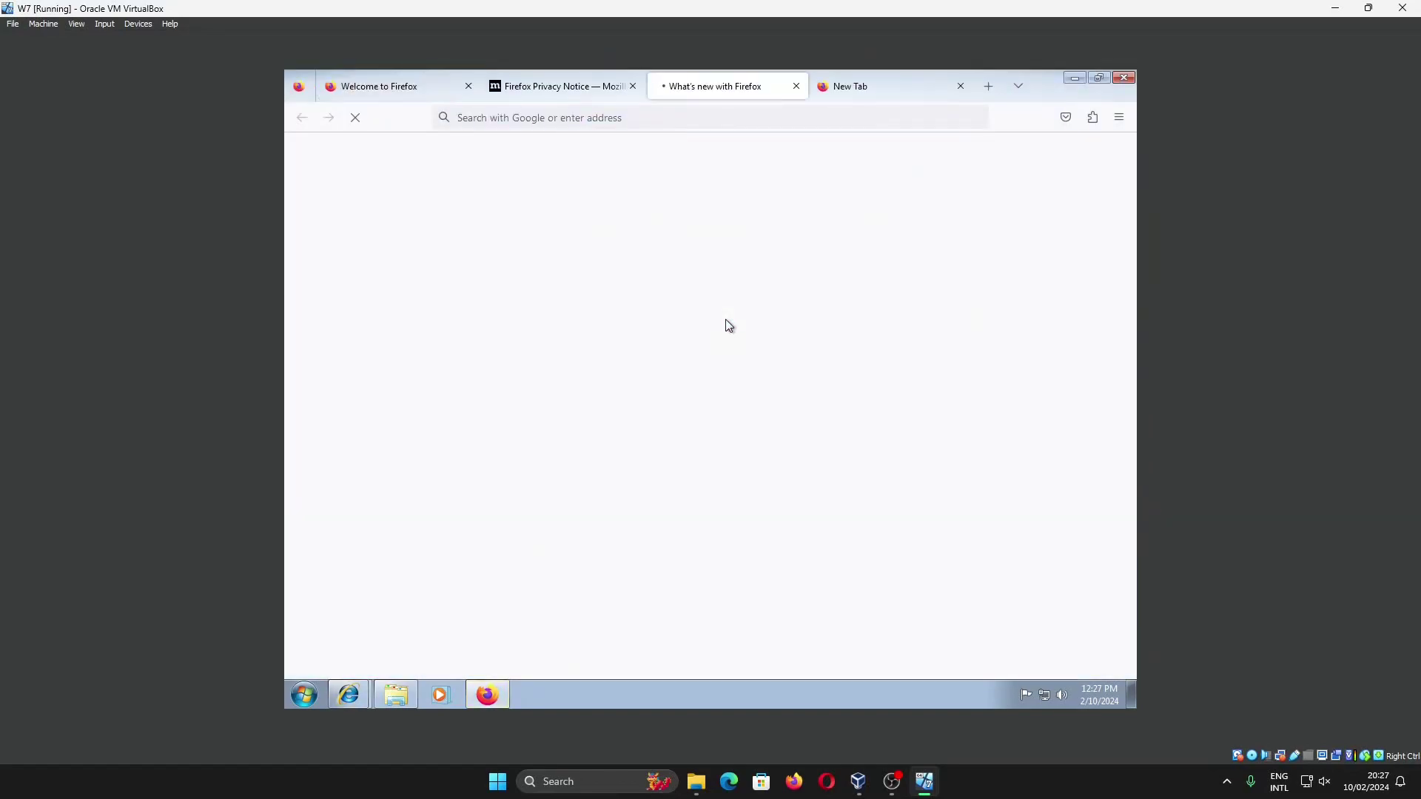
{"action": "left_click", "coordinate": [966, 325]}
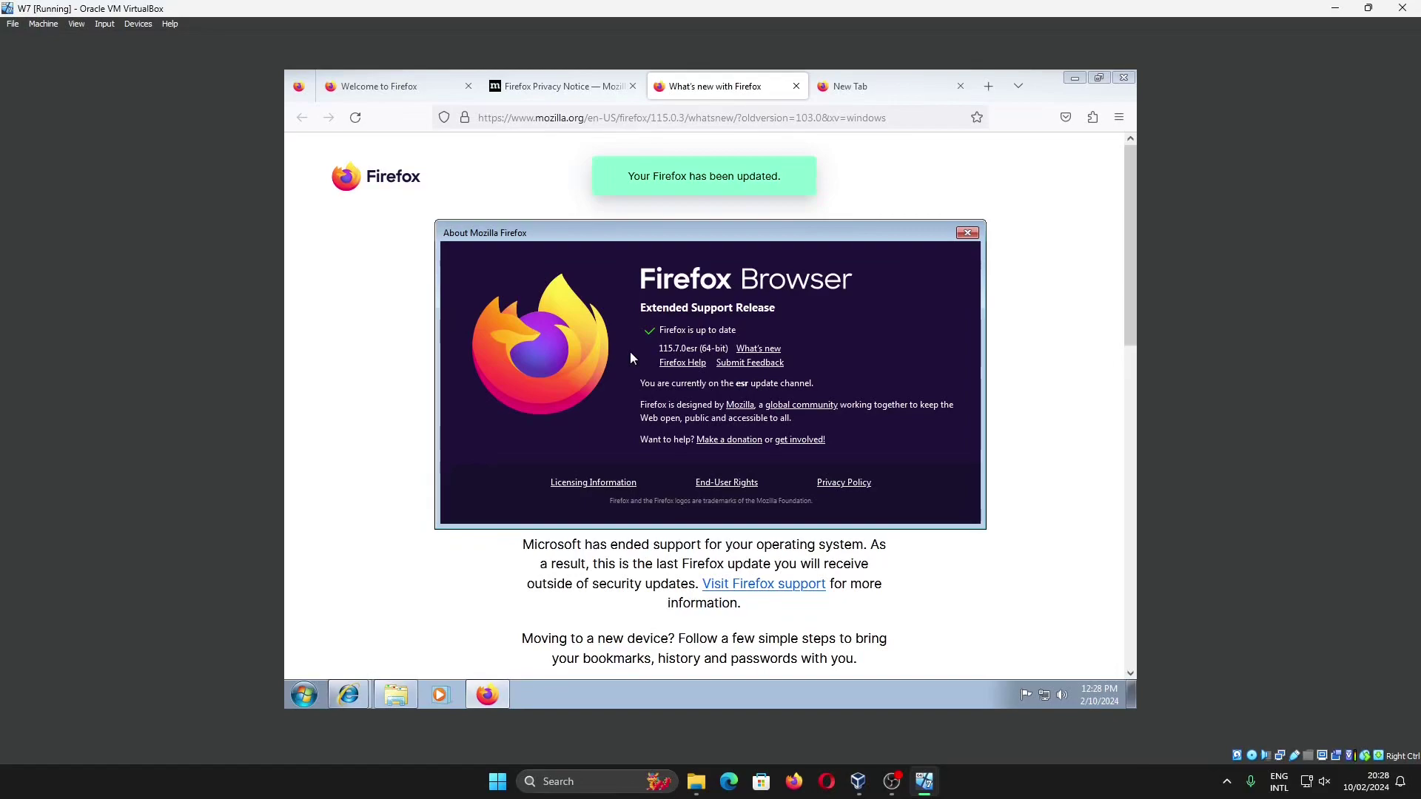
- Switch to Internet Explorer and go up from the 103.0/win64/en-US directory to /pub/firefox/releases/
{"action": "left_click", "coordinate": [354, 693]}
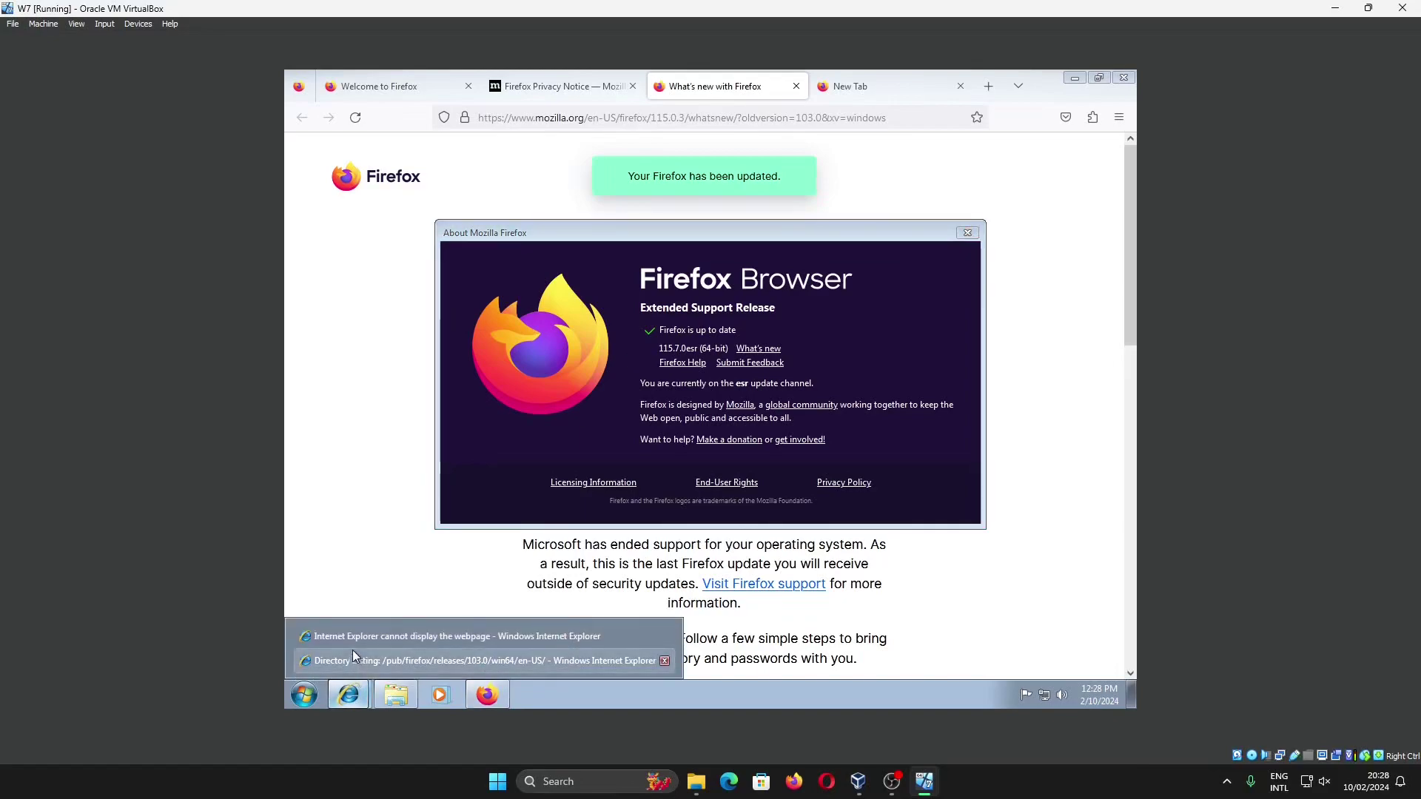
{"action": "left_click", "coordinate": [355, 656]}
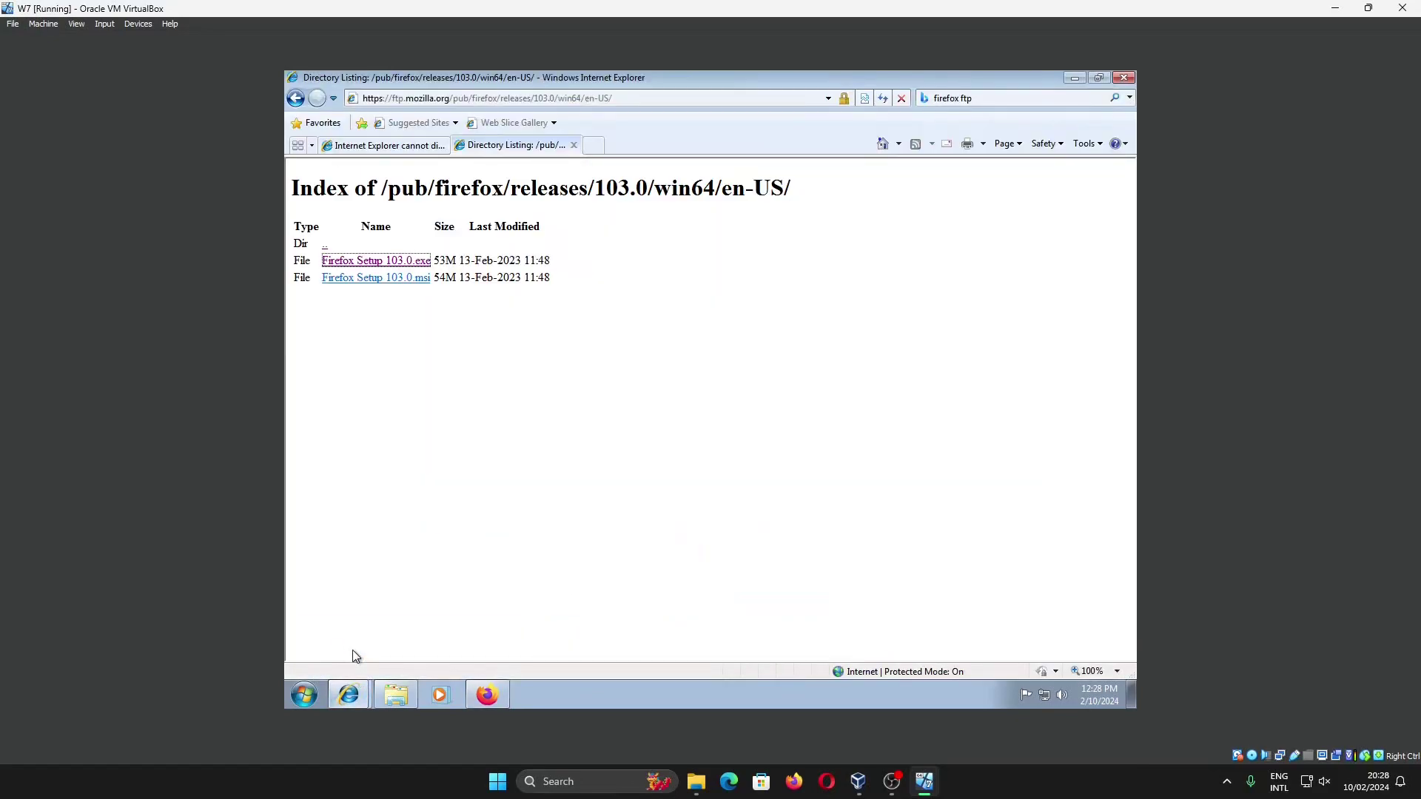
{"action": "left_click", "coordinate": [330, 249]}
{"action": "left_click", "coordinate": [330, 249]}
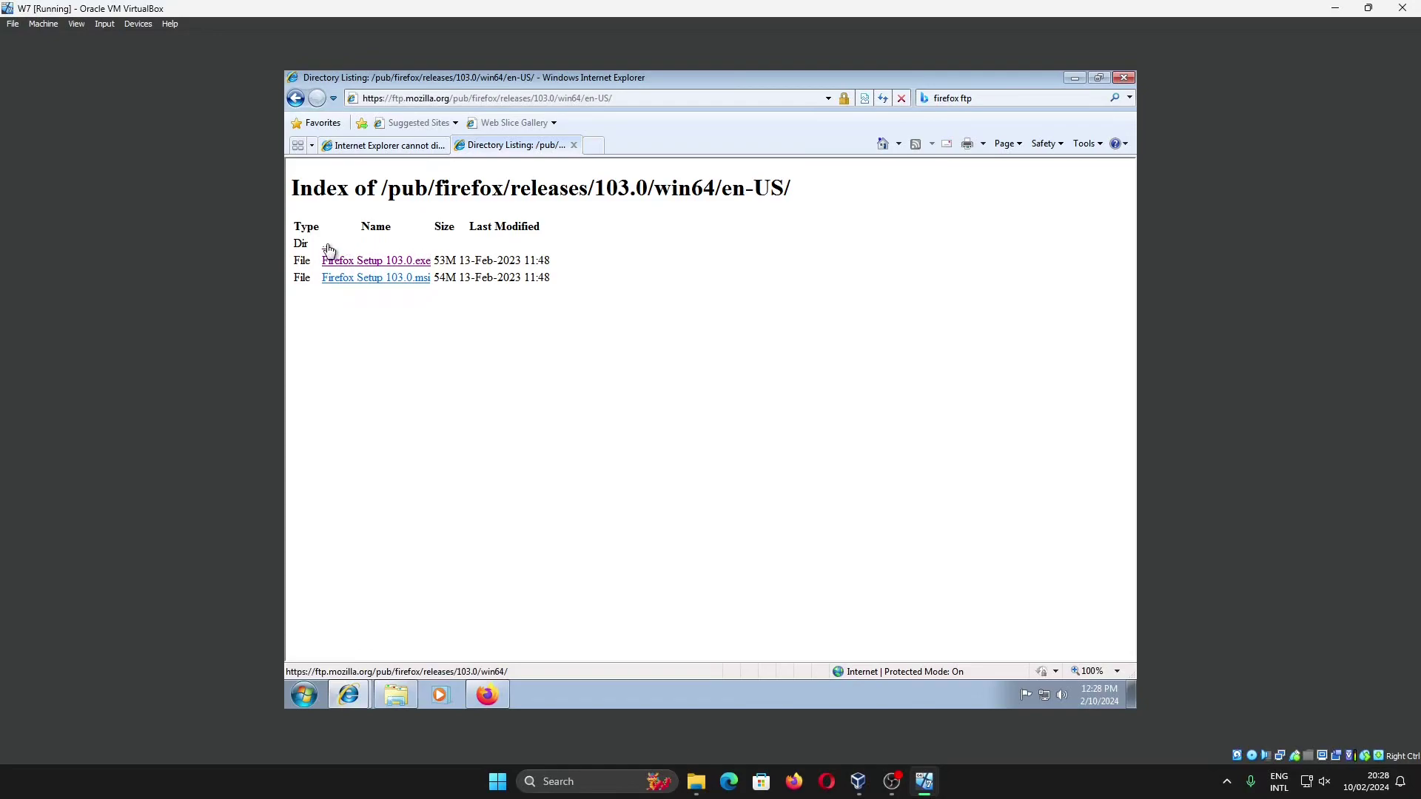
{"action": "left_click", "coordinate": [330, 249]}
{"action": "left_click", "coordinate": [330, 249]}
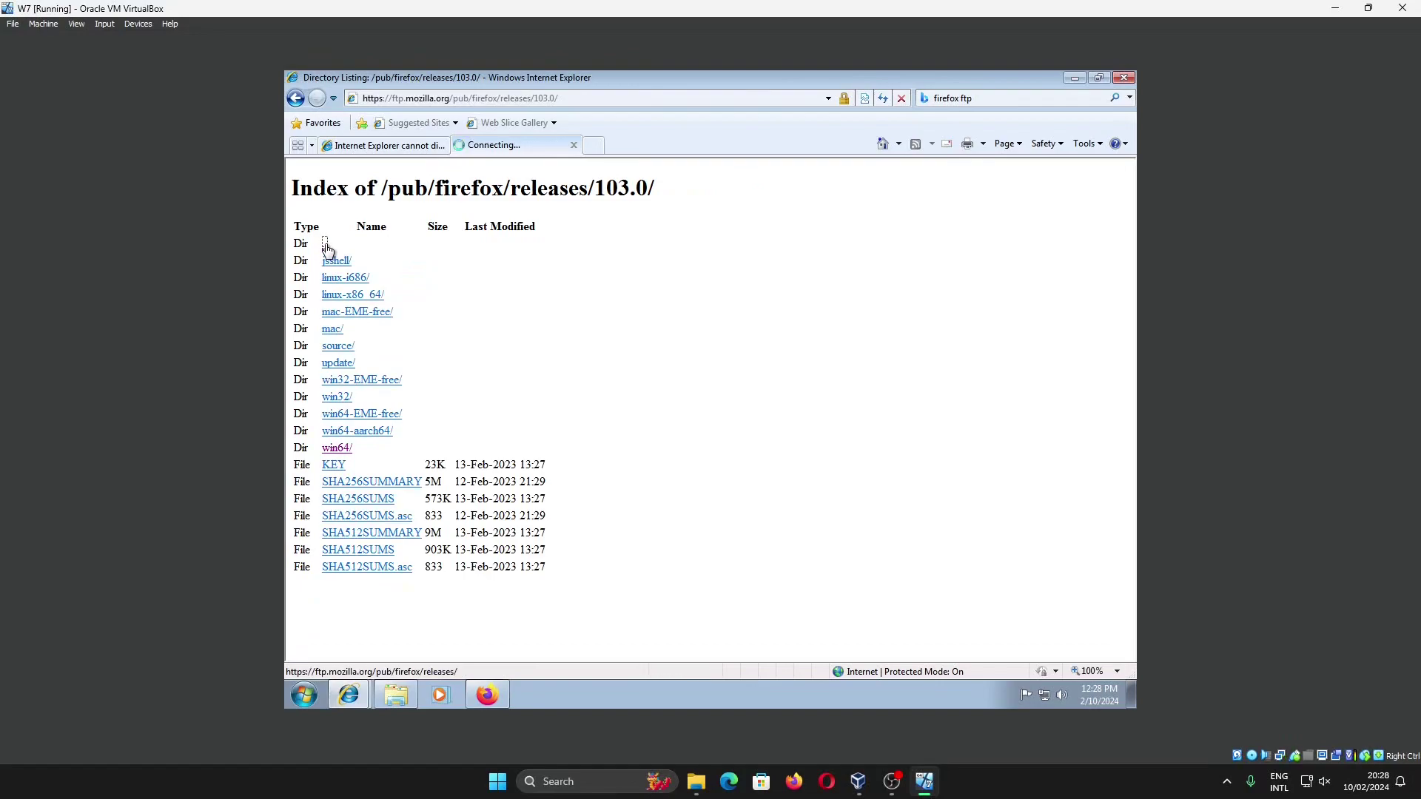
- Find the 115.7.0esr release in the Firefox releases listing
{"action": "scroll", "coordinate": [438, 329], "scroll_direction": "down", "scroll_amount": 1}
{"action": "scroll", "coordinate": [523, 349], "scroll_direction": "down", "scroll_amount": 20}
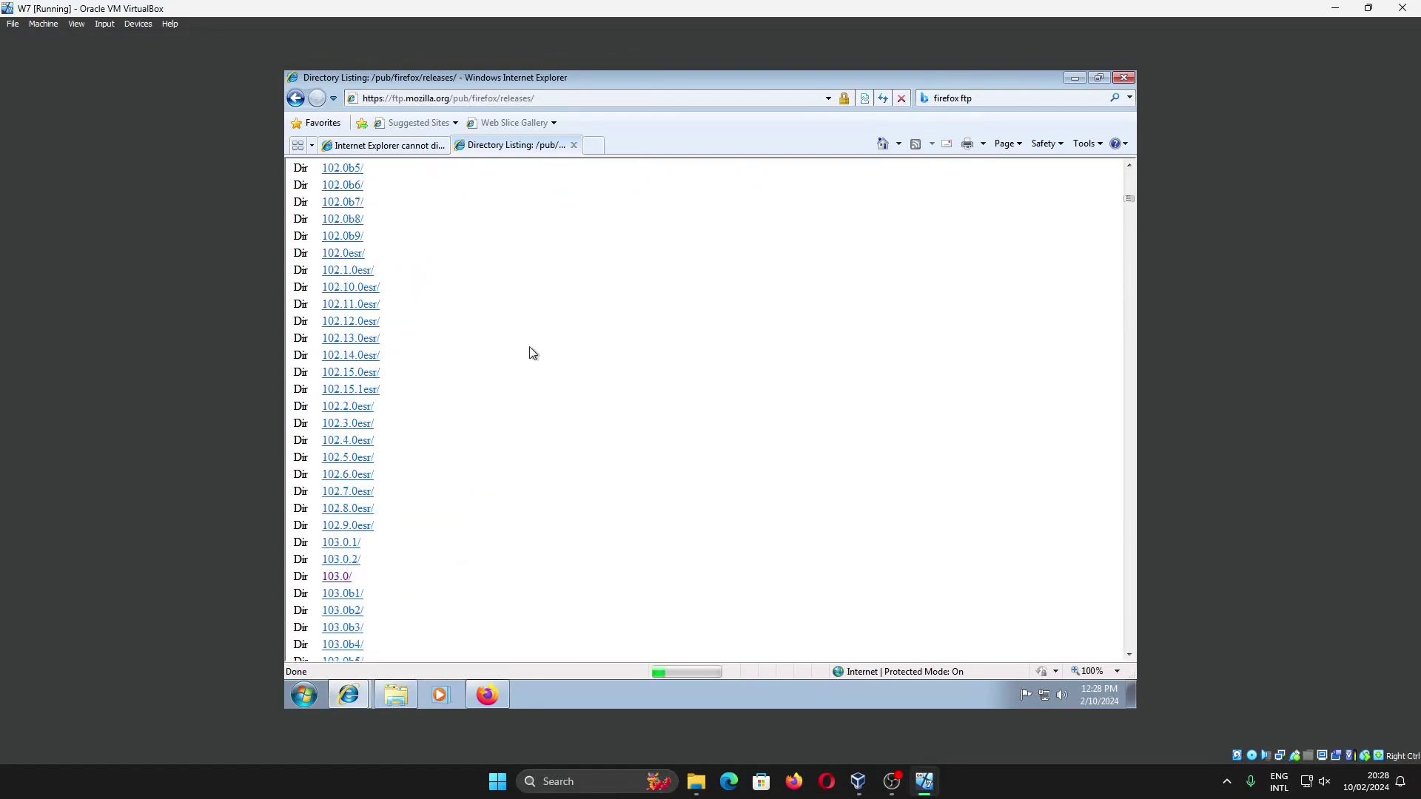
{"action": "scroll", "coordinate": [585, 378], "scroll_direction": "down", "scroll_amount": 20}
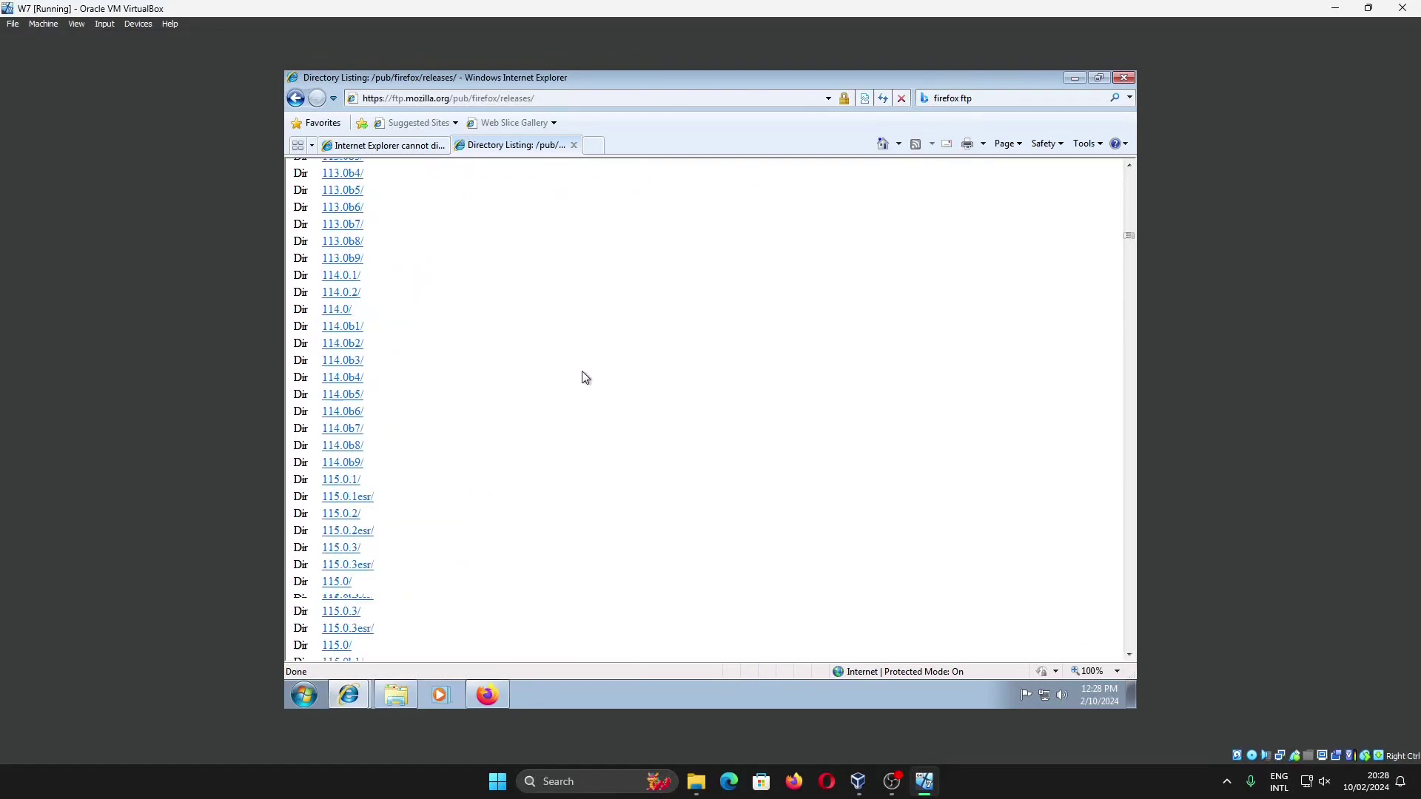
{"action": "scroll", "coordinate": [585, 378], "scroll_direction": "down", "scroll_amount": 6}
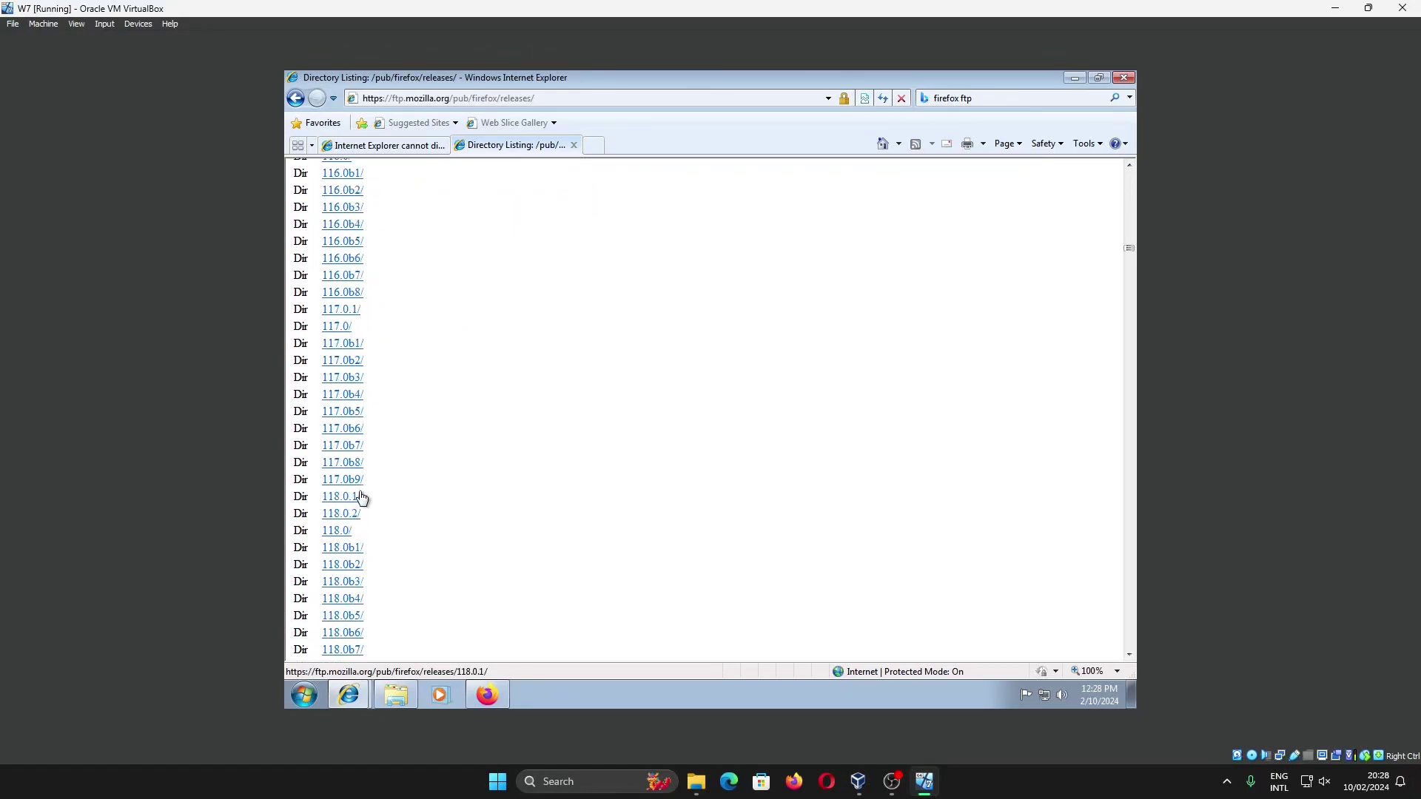
{"action": "scroll", "coordinate": [341, 333], "scroll_direction": "up", "scroll_amount": 3}
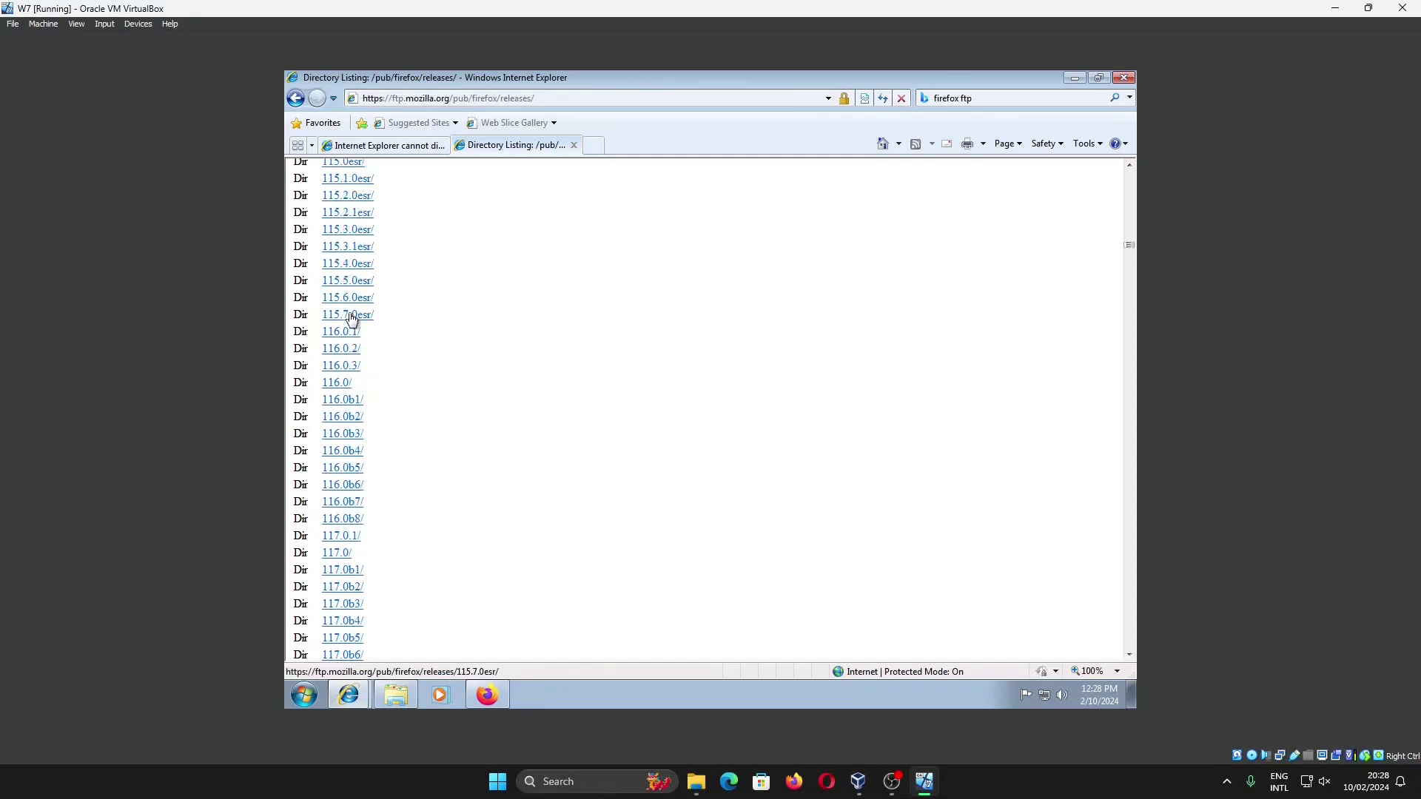